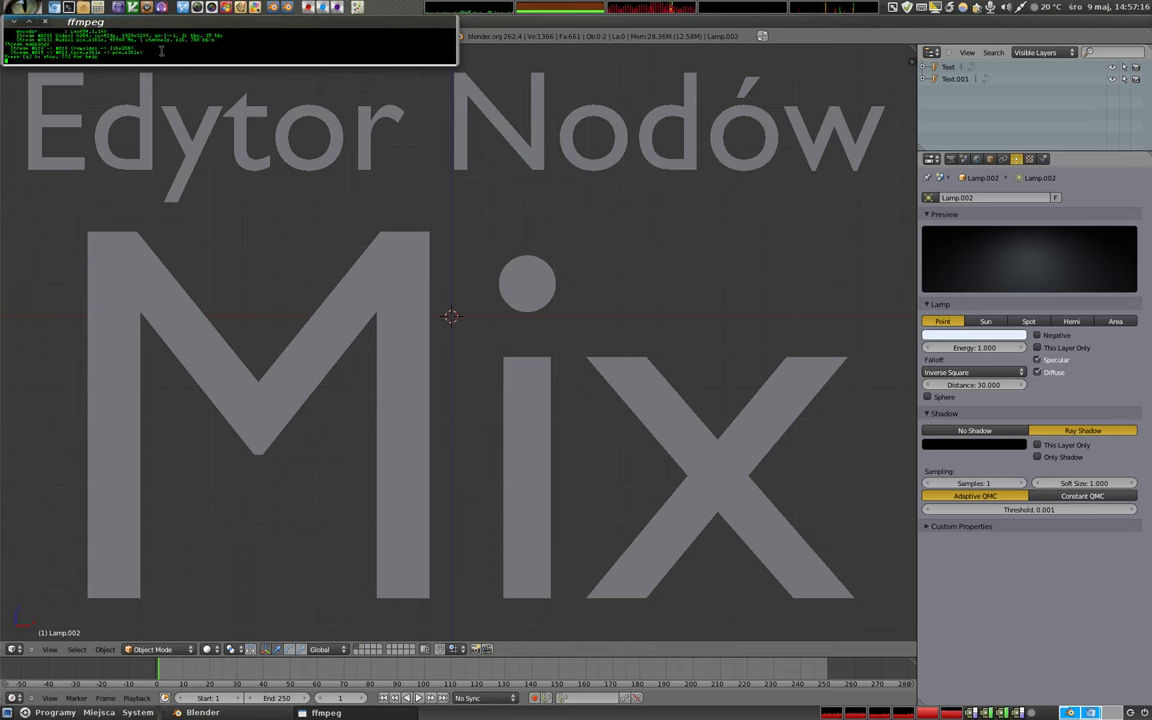
- Minimize the ffmpeg terminal and switch the main 3D view to an empty Node Editor
left_click(12, 20)
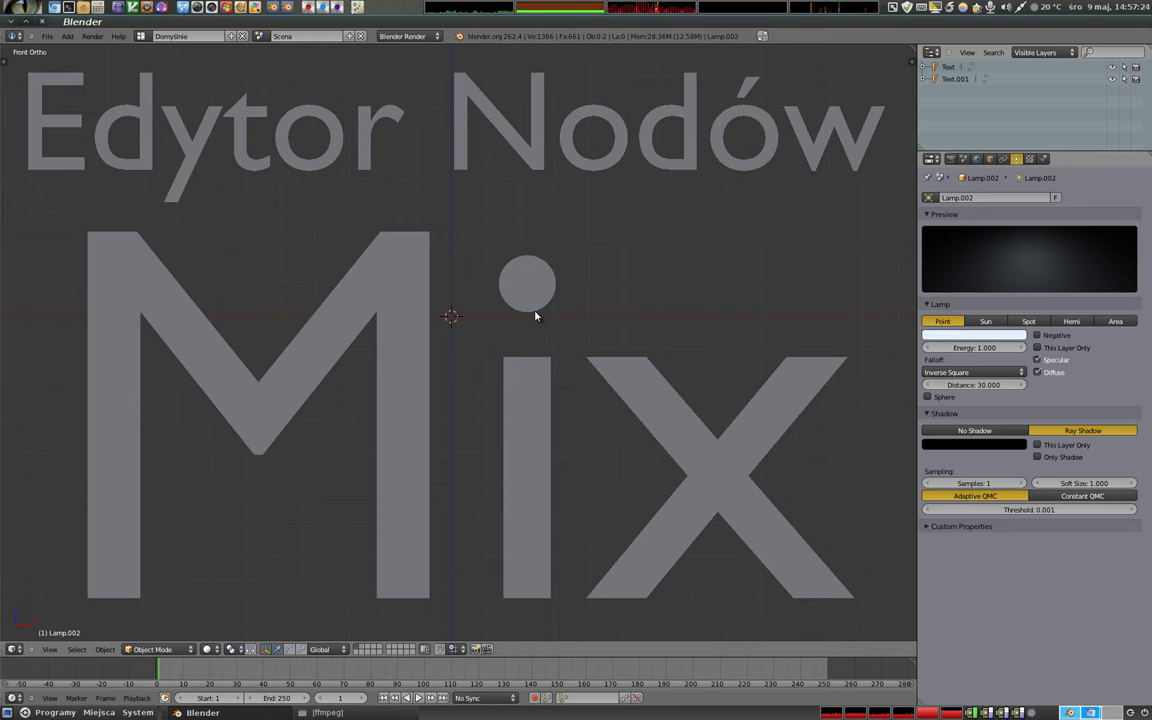
key("shift+F3")
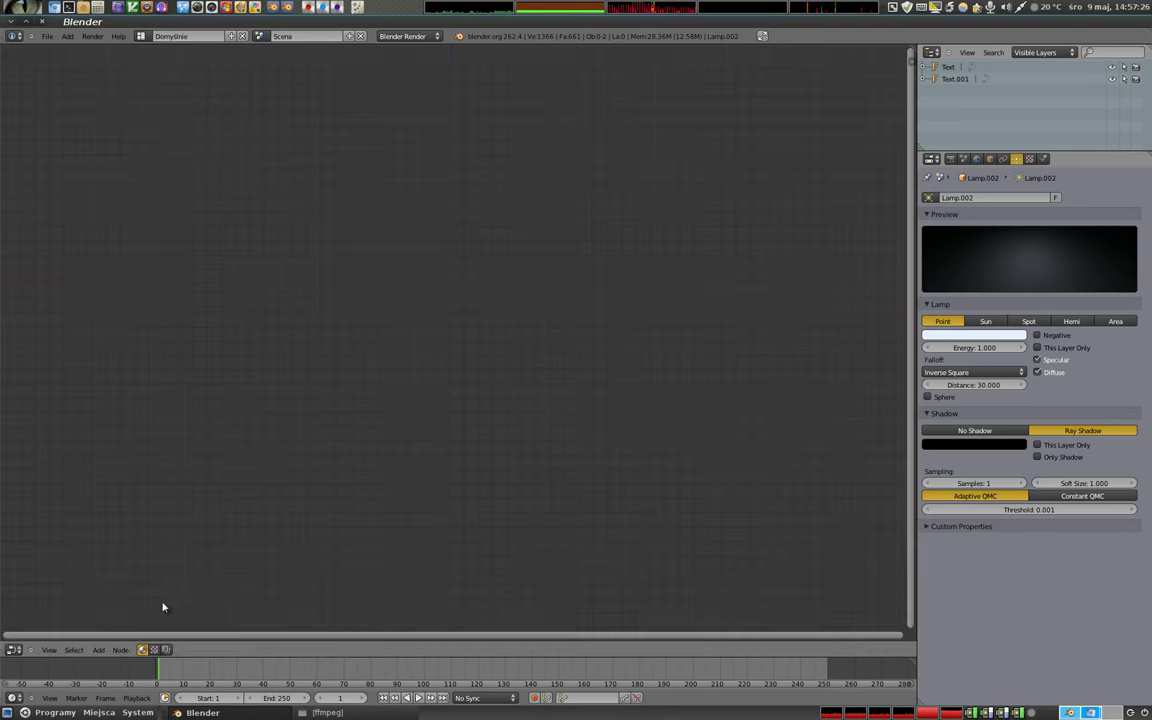
- Switch to Compositing nodes with Use Nodes and Backdrop on, and add a Viewer fed by Render Layers
left_click(166, 650)
left_click(182, 650)
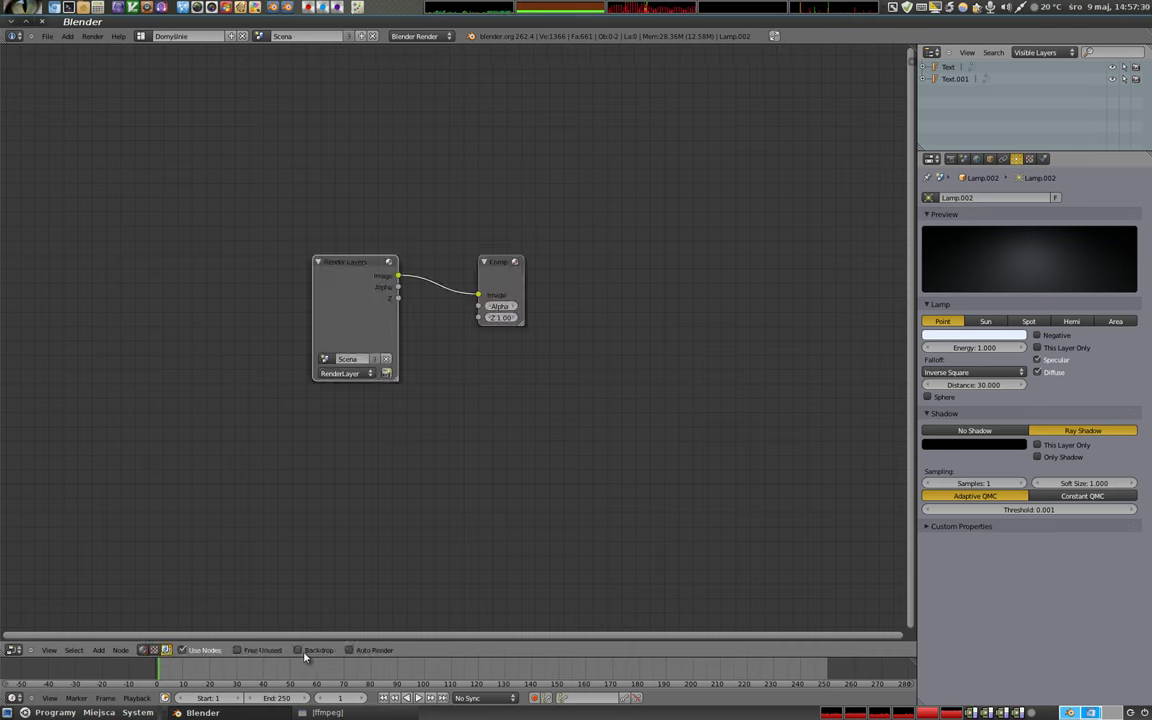
left_click(298, 650)
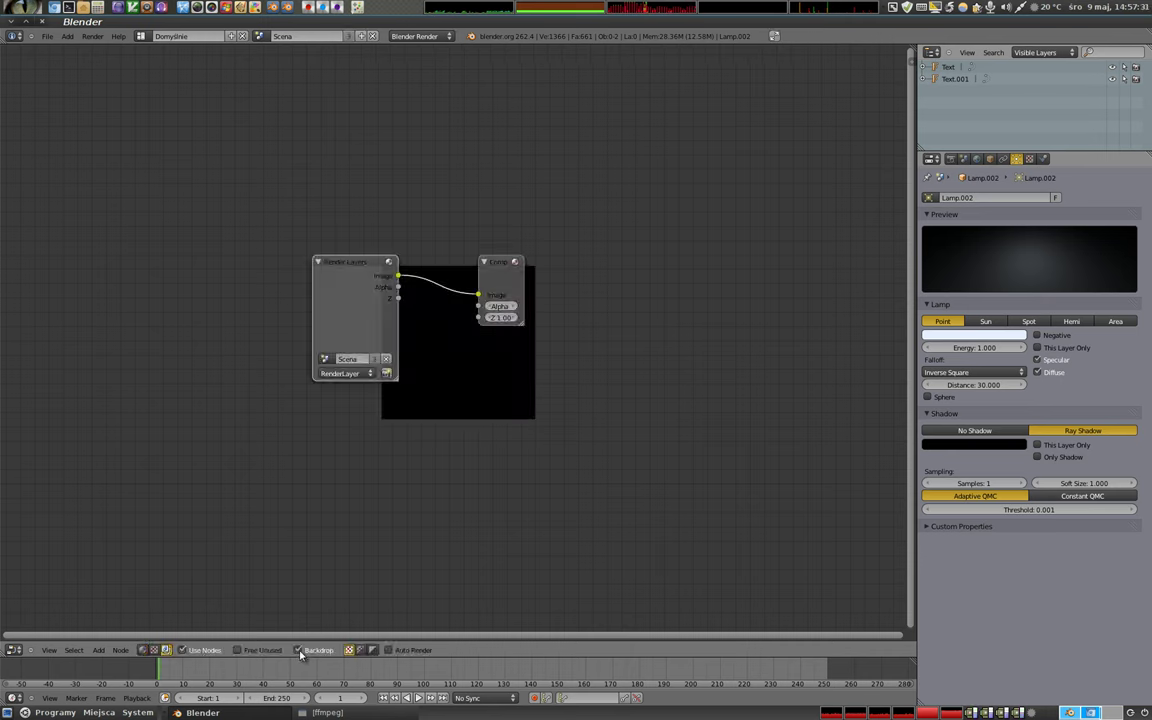
left_click(332, 336, "ctrl+shift")
- Spread the Viewer, Composite and Render Layers nodes around the render, then bring up the Add menu
left_click_drag(481, 249, 515, 97)
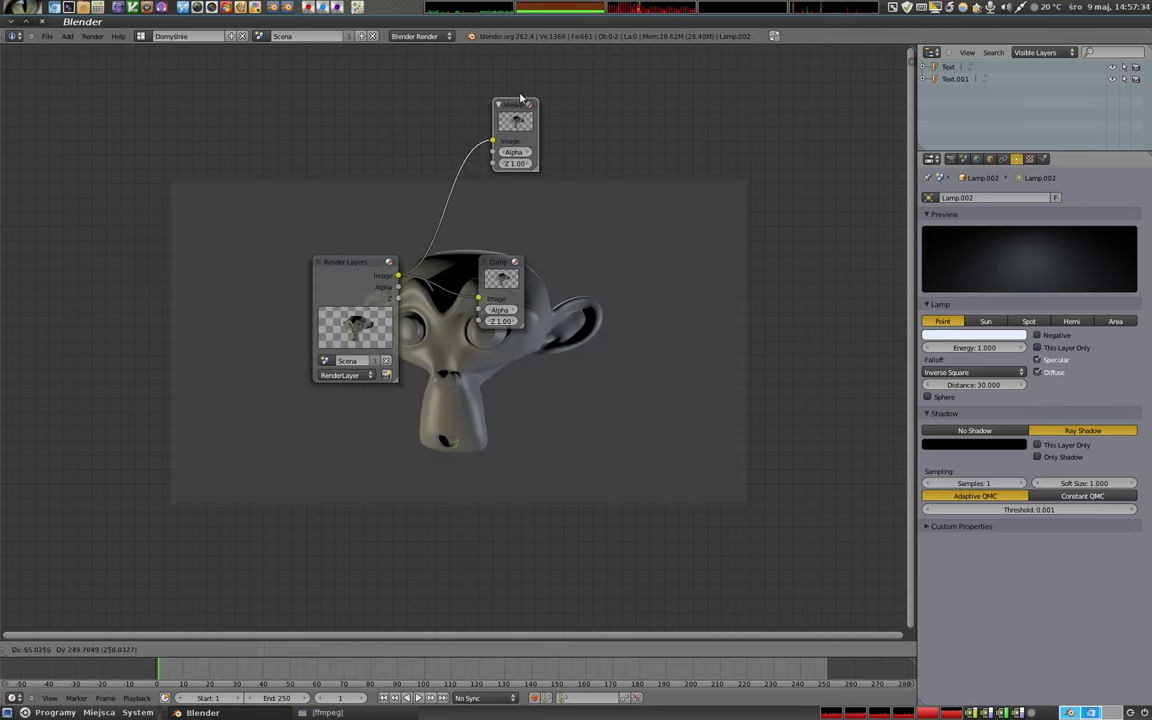
left_click_drag(456, 249, 698, 243)
left_click_drag(354, 257, 192, 141)
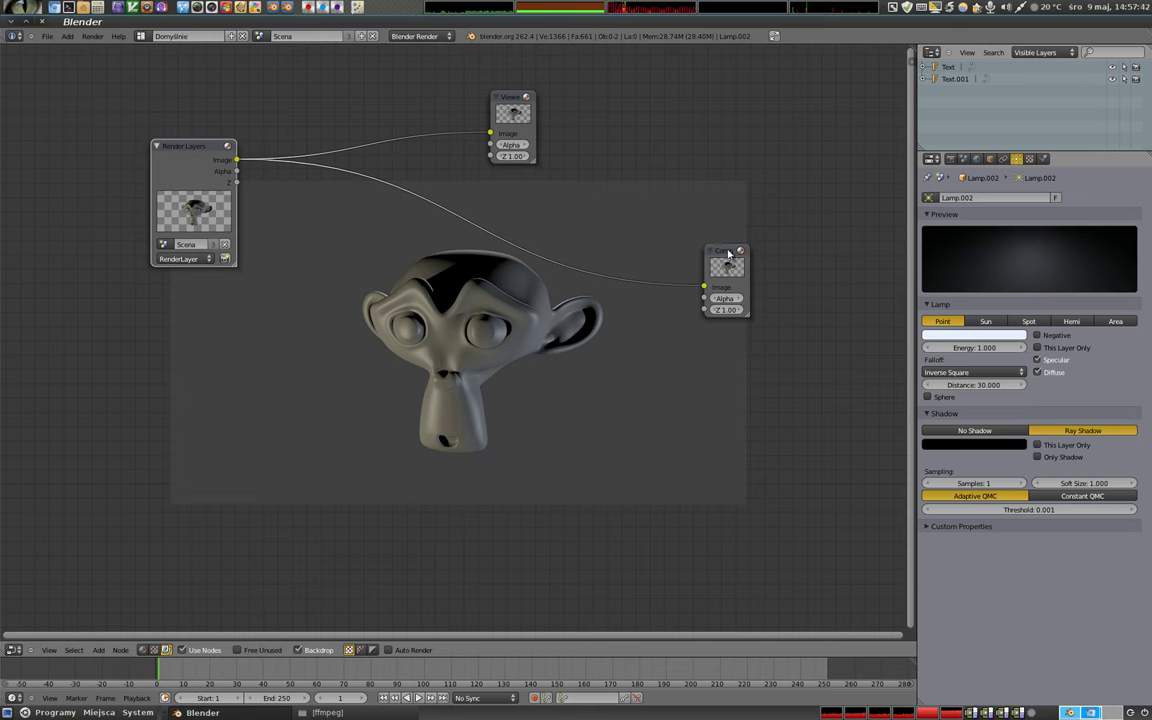
left_click_drag(730, 258, 817, 197)
left_click_drag(522, 100, 787, 100)
mouse_move(199, 145)
left_mouse_down()
mouse_move(304, 69)
mouse_move(433, 82)
mouse_move(307, 95)
mouse_move(122, 91)
left_mouse_up()
key("shift+a")
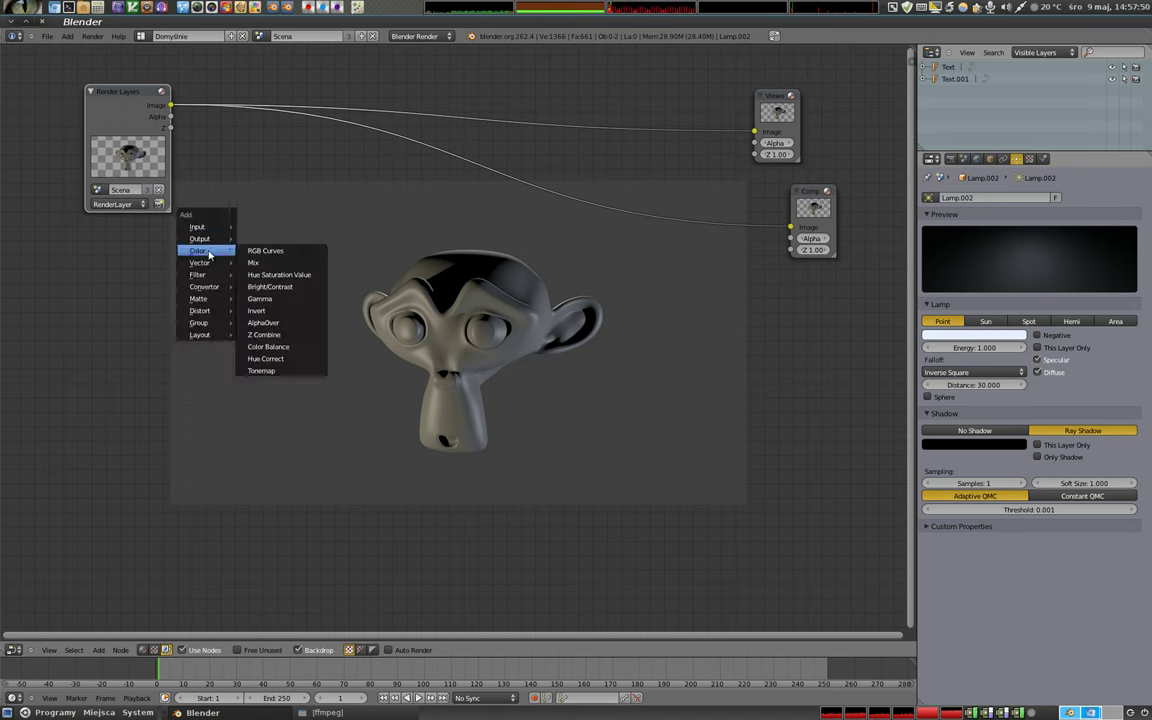
- Add a Mix colour node and insert it on the Render Layers–Viewer link
left_click(271, 265)
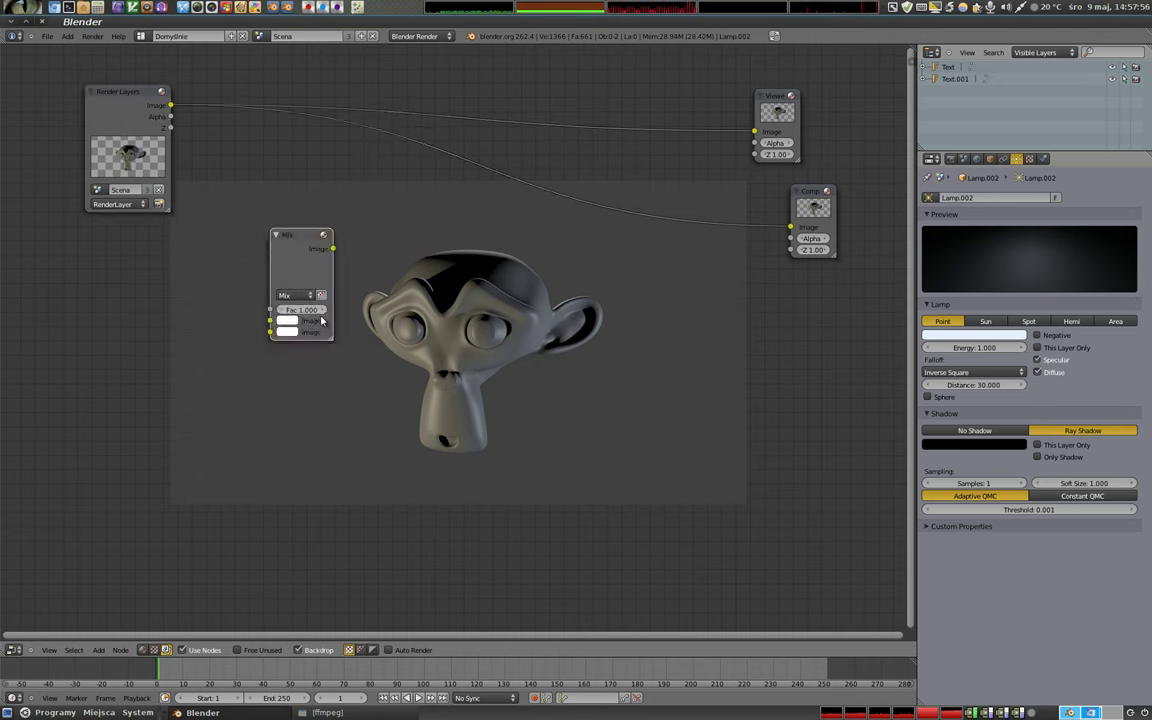
left_click_drag(304, 237, 351, 153)
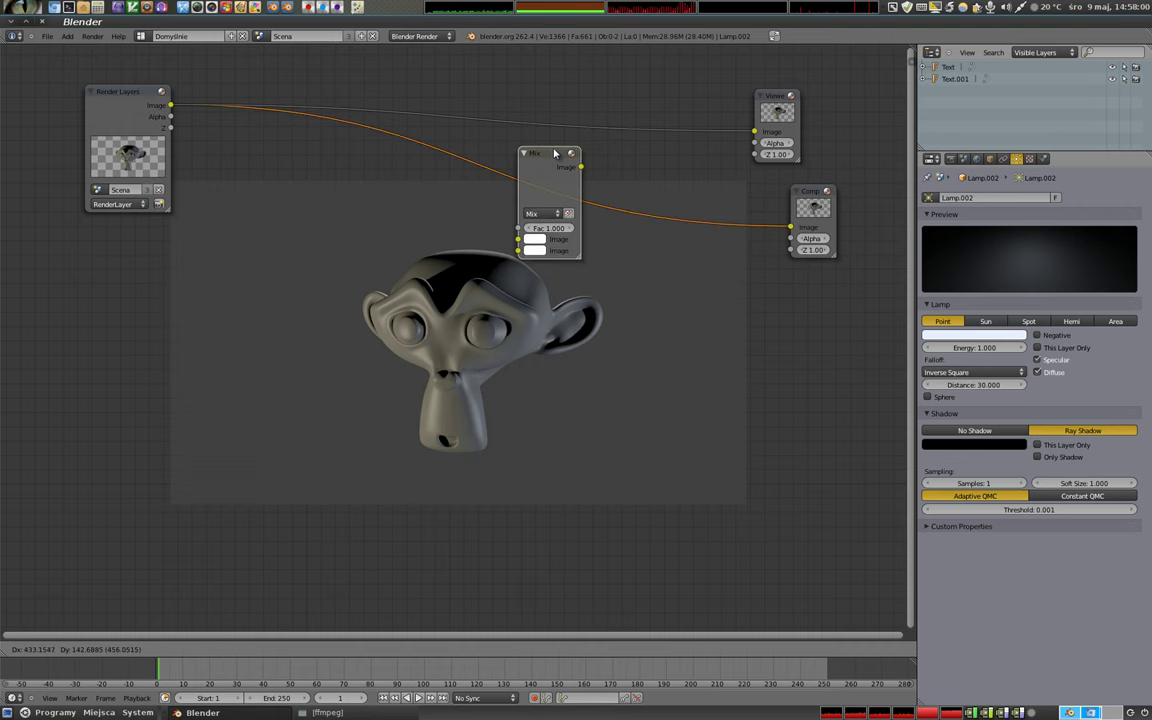
left_click_drag(351, 153, 589, 68)
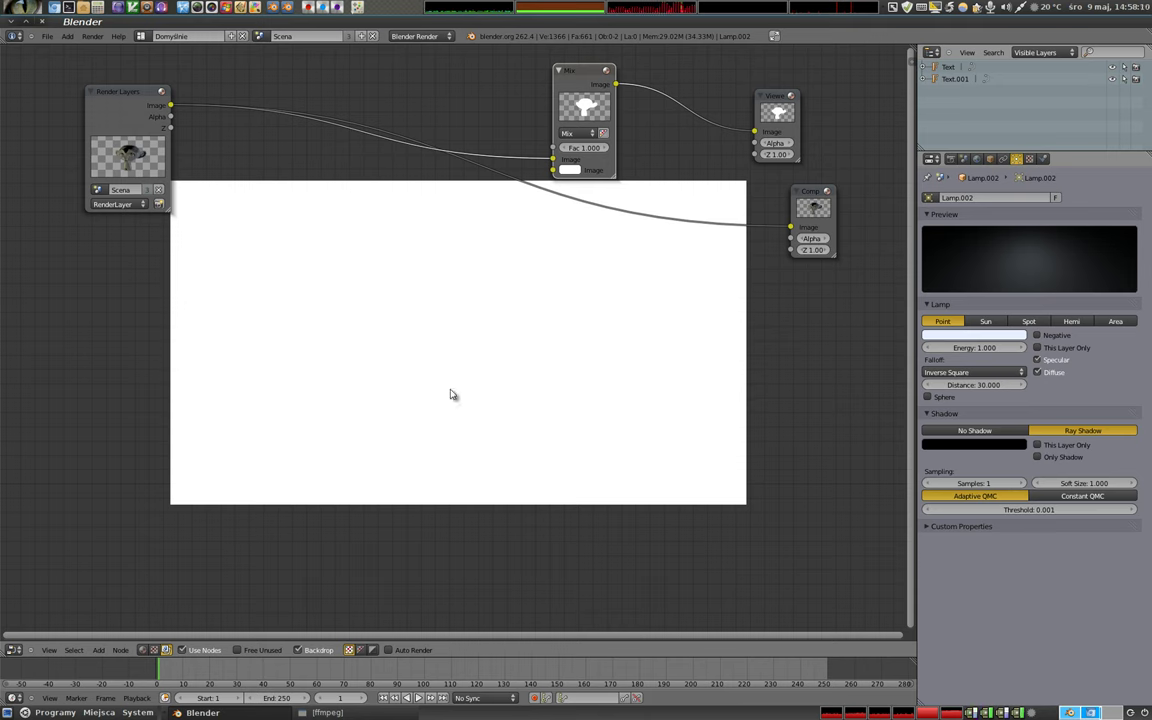
- Move and enlarge the Viewer node, and tidy the Mix and Render Layers positions
mouse_move(778, 96)
left_mouse_down()
mouse_move(803, 76)
mouse_move(815, 147)
left_mouse_up()
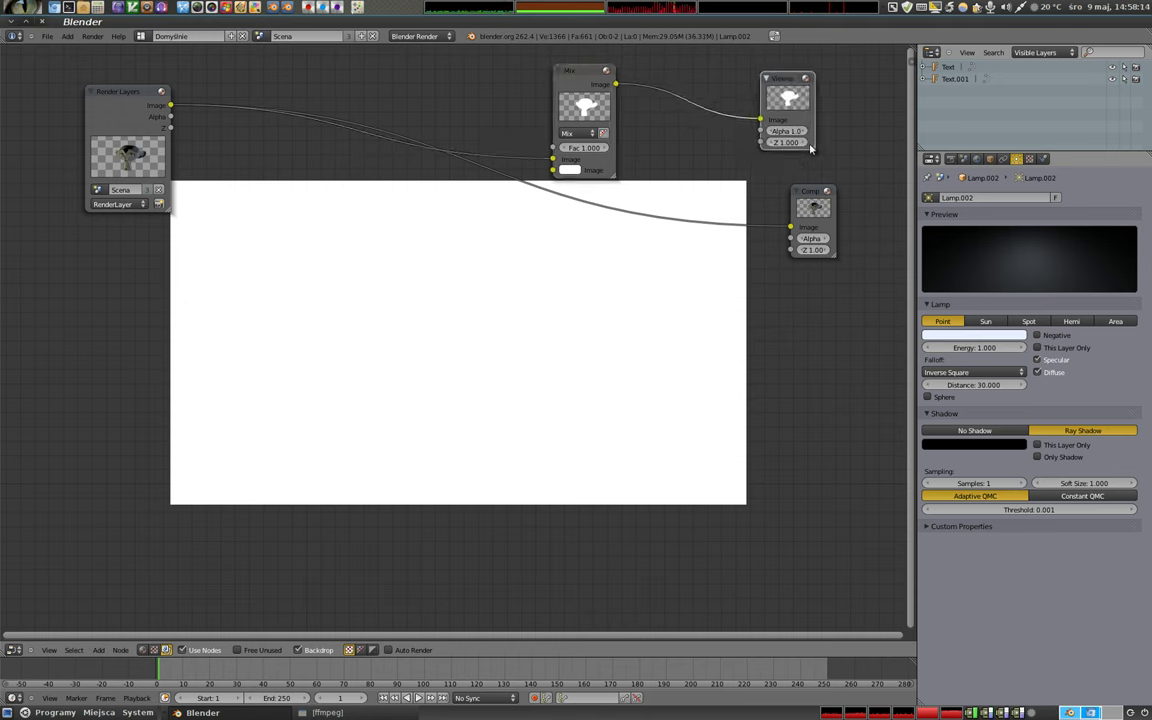
left_click_drag(785, 76, 773, 74)
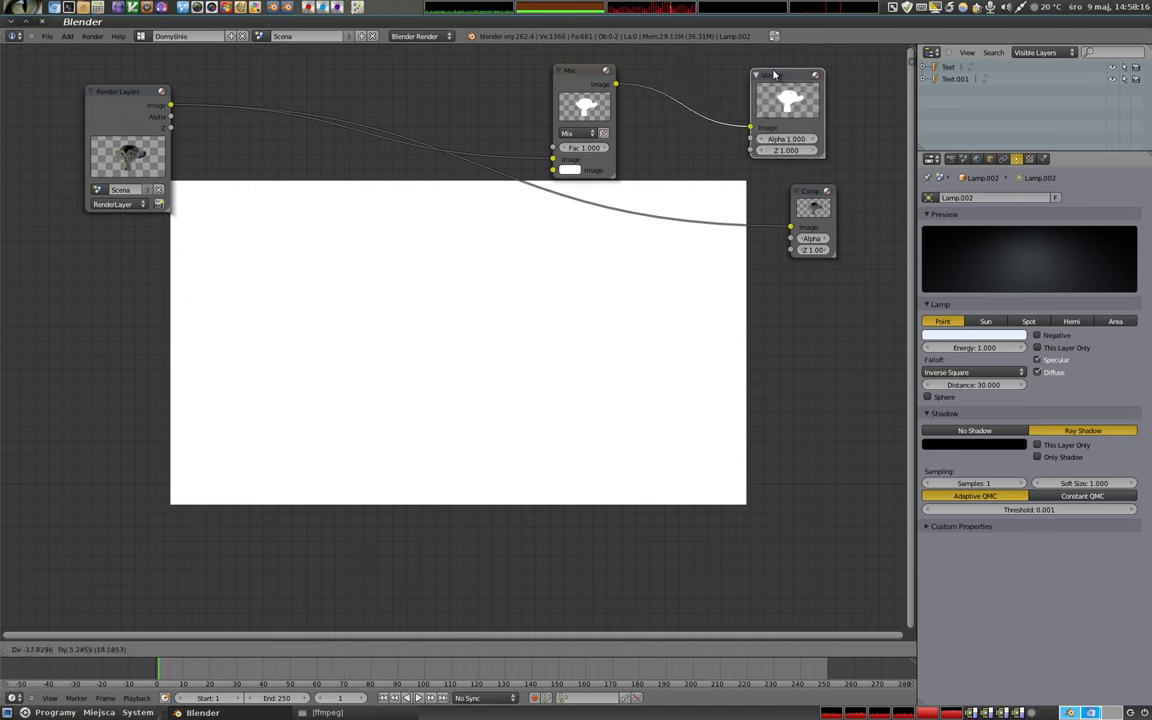
left_click(773, 74)
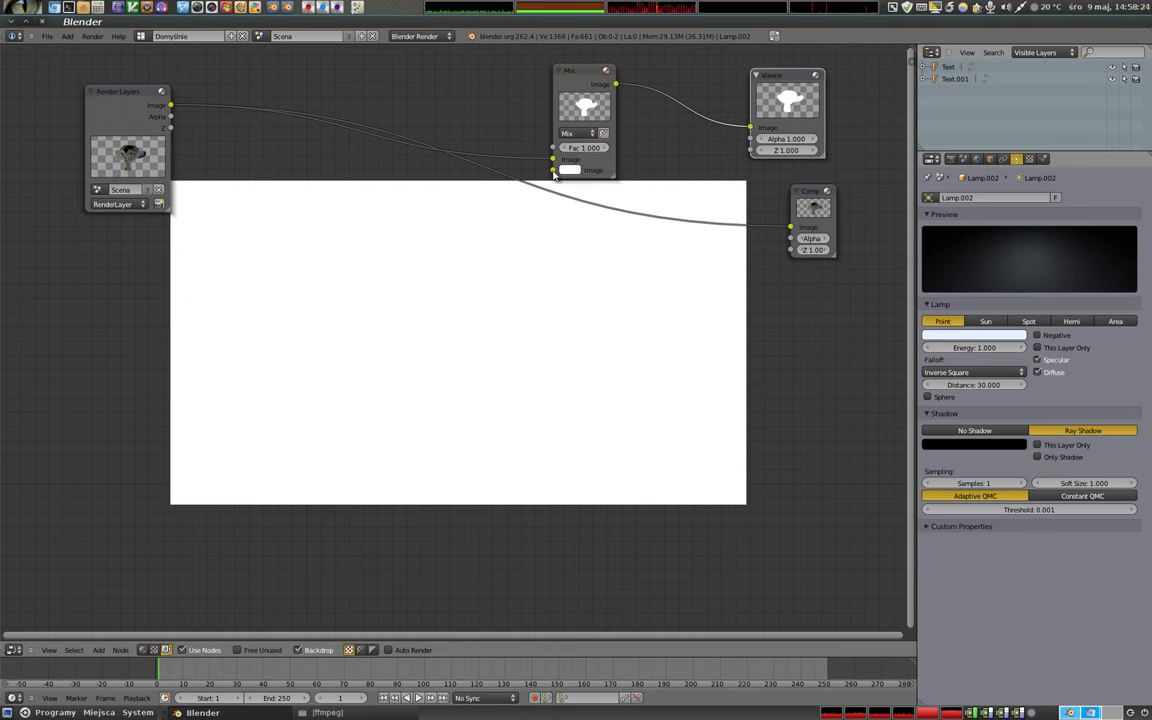
left_click_drag(554, 172, 558, 160)
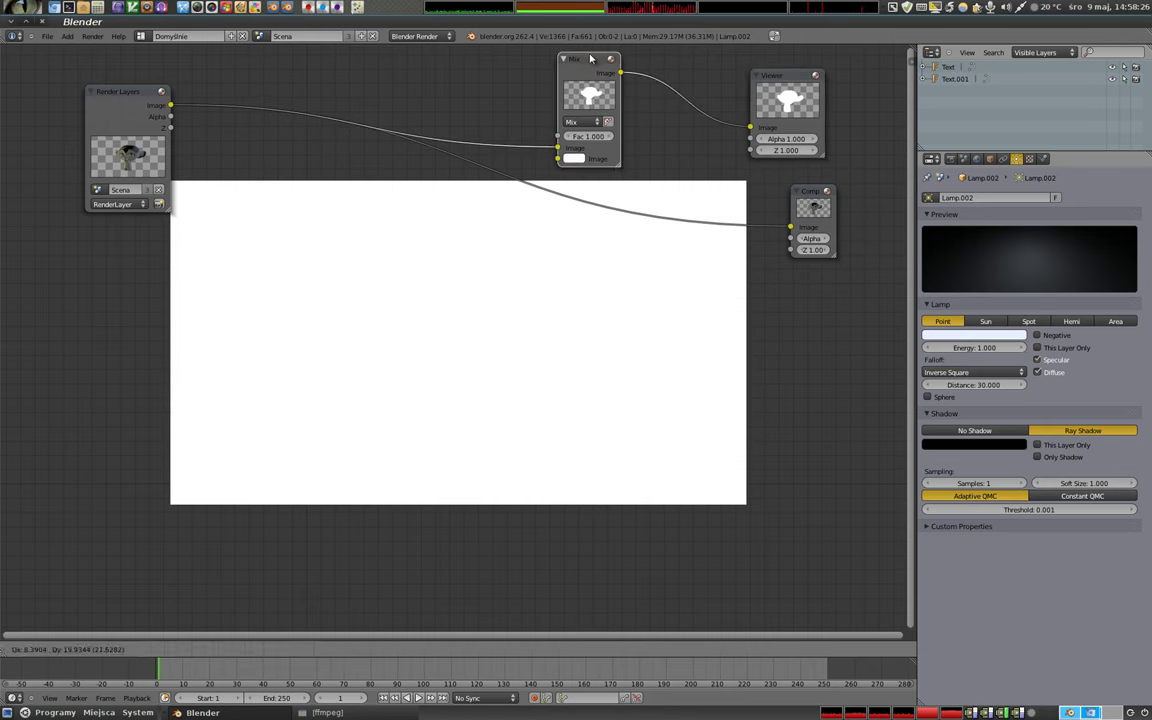
left_click_drag(116, 88, 78, 87)
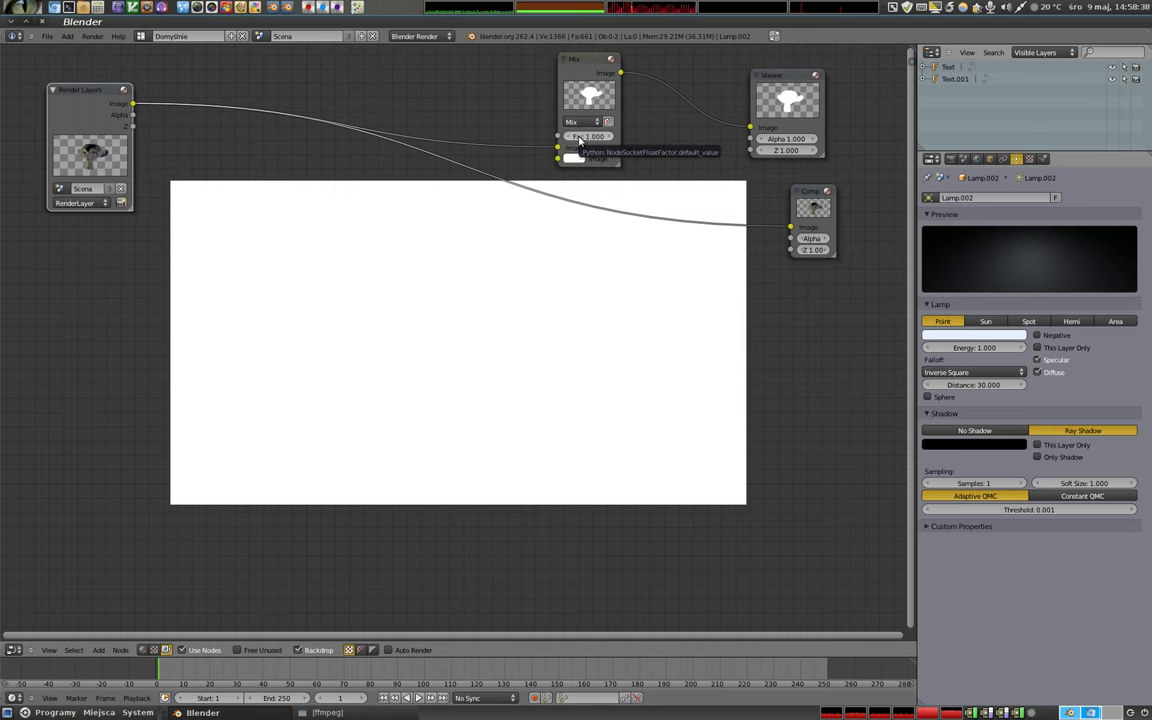
- Step the Mix node's Fac down from 1.000 to 0.000, then move the node up-left
scroll(597, 118, "up", 3)
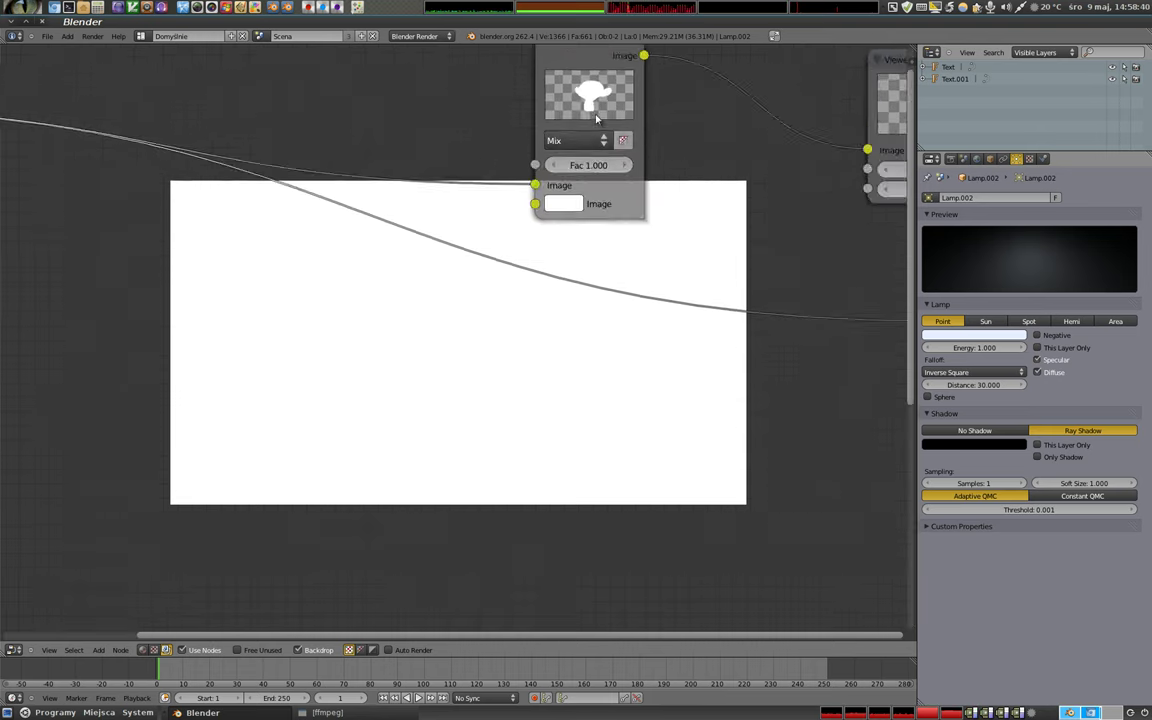
middle_click_drag(597, 118, 329, 395)
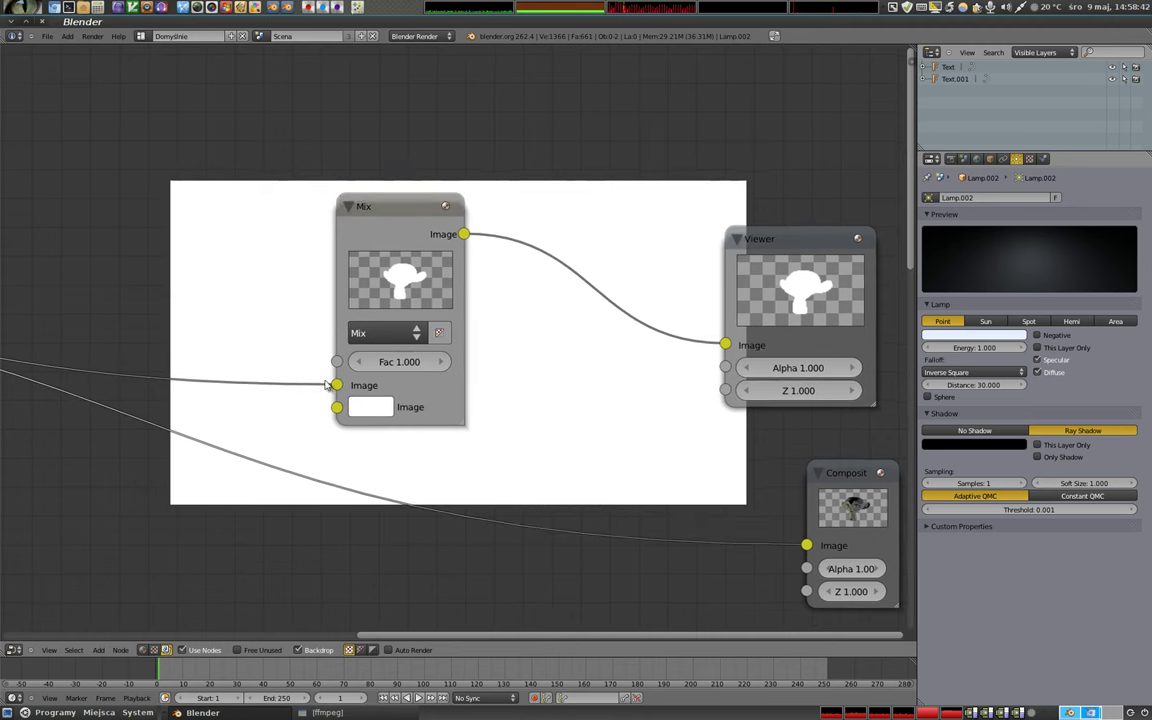
left_click_drag(398, 362, 360, 365)
left_click(360, 363)
left_click(360, 363)
left_click(360, 363)
left_click(360, 363)
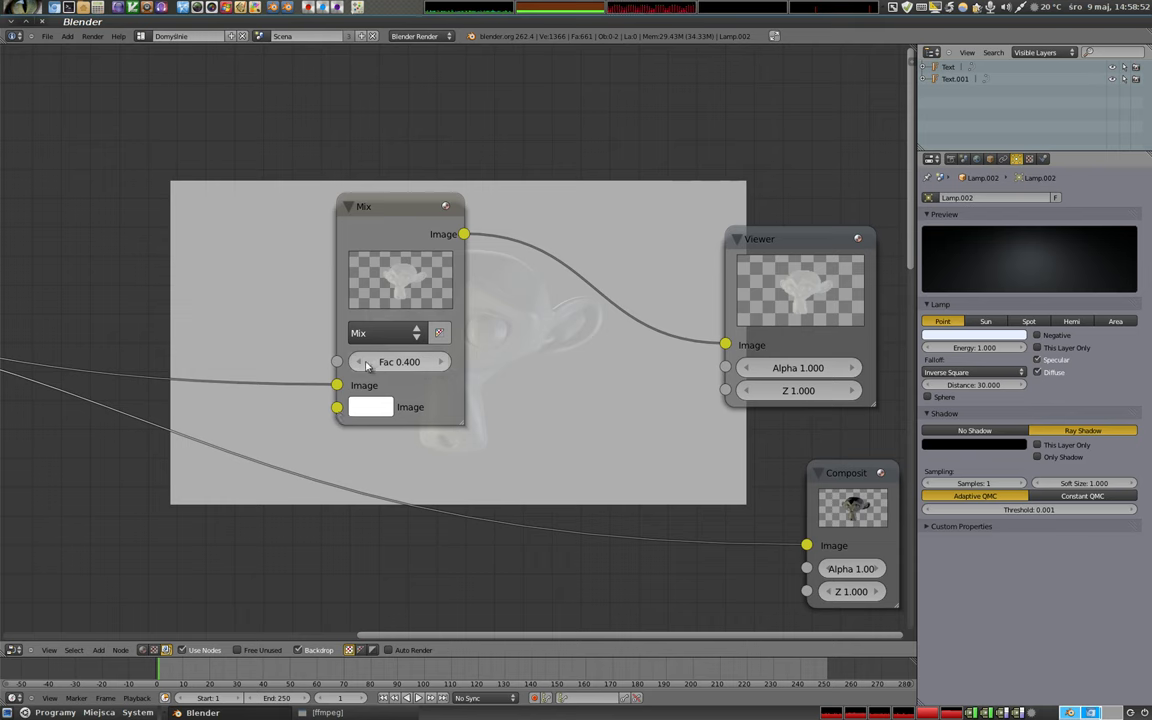
left_click(358, 362)
left_click(358, 362)
left_click(358, 362)
left_click(358, 362)
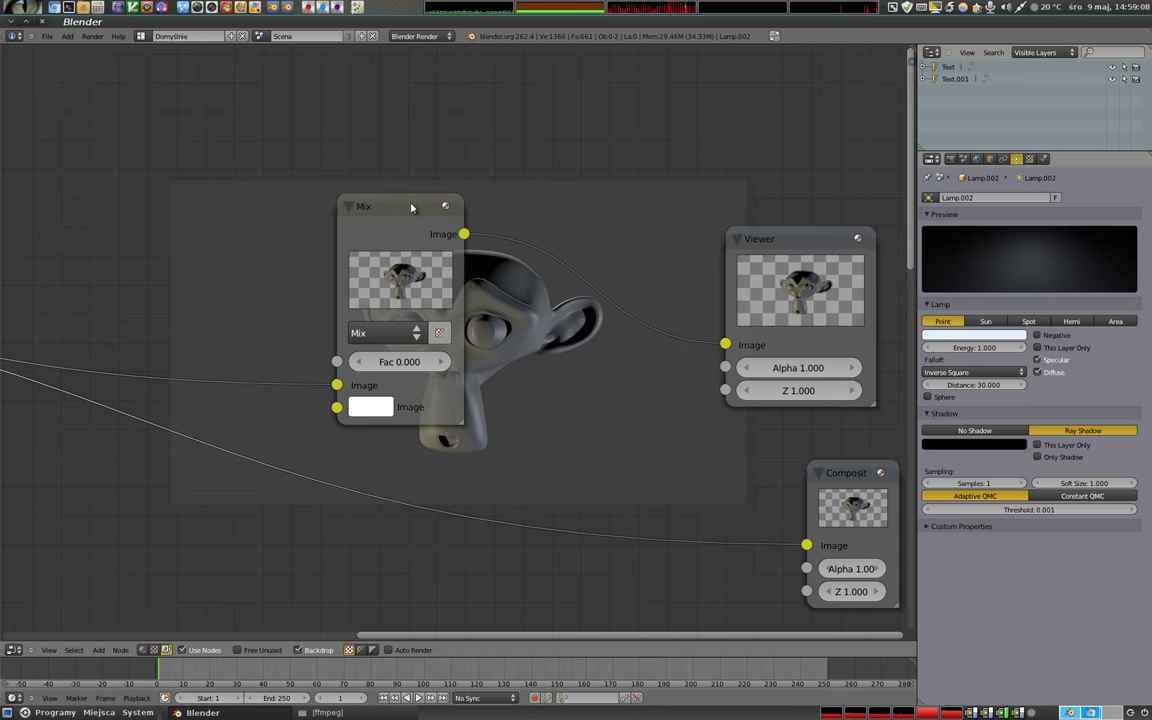
left_click_drag(411, 207, 265, 130)
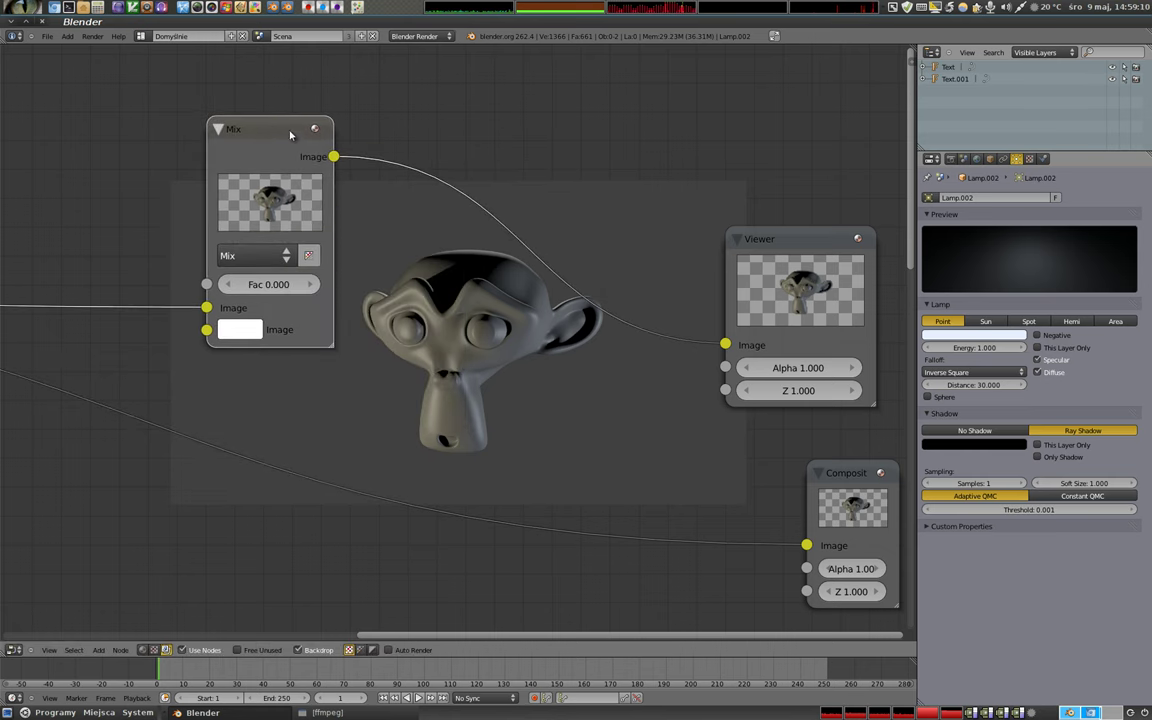
- Try the Add blend mode on the Mix node with Fac 0.500
left_click(240, 258)
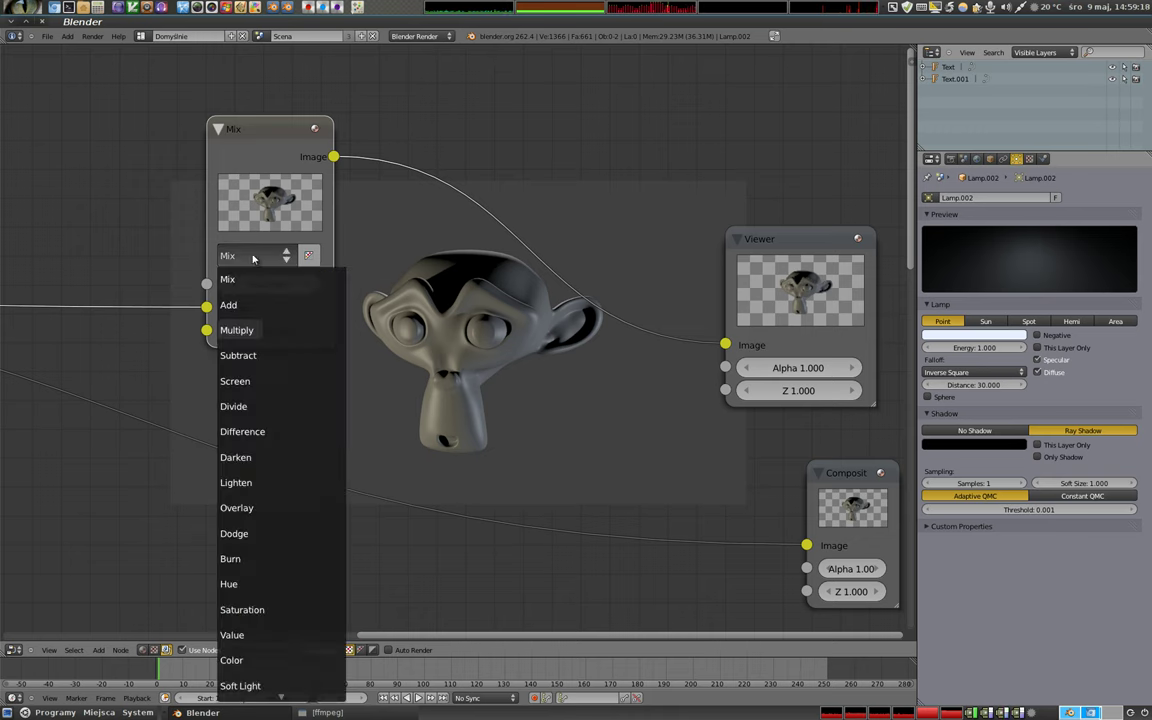
left_click(253, 306)
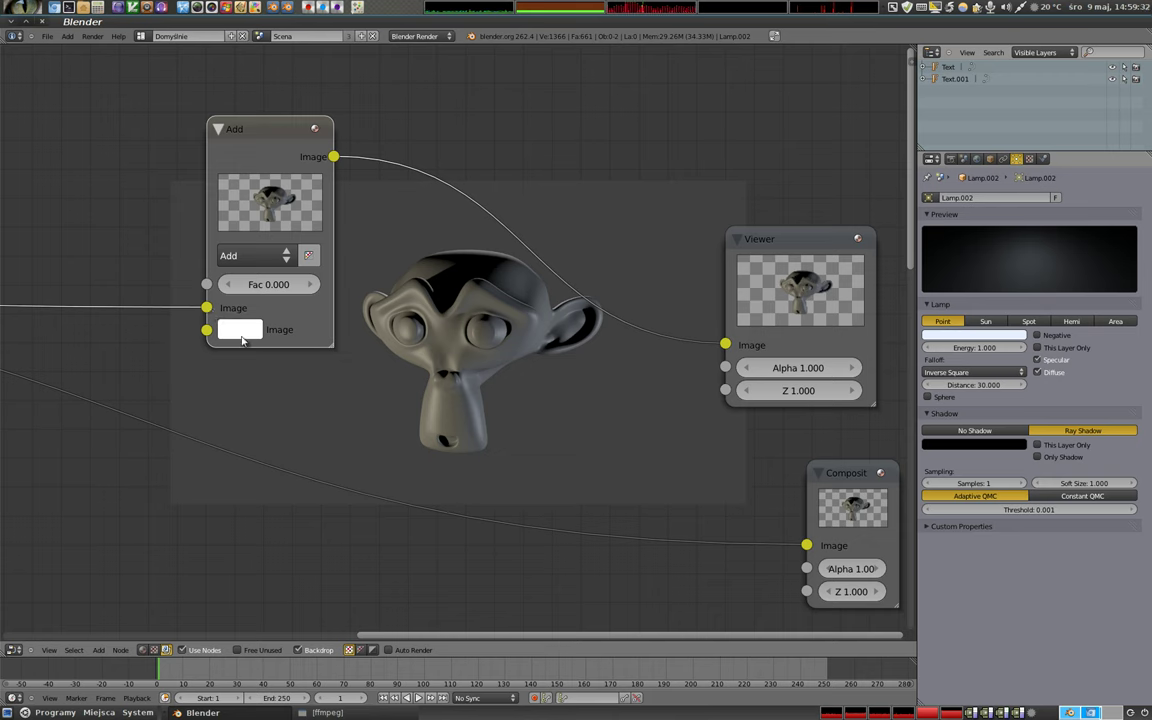
left_click(311, 285)
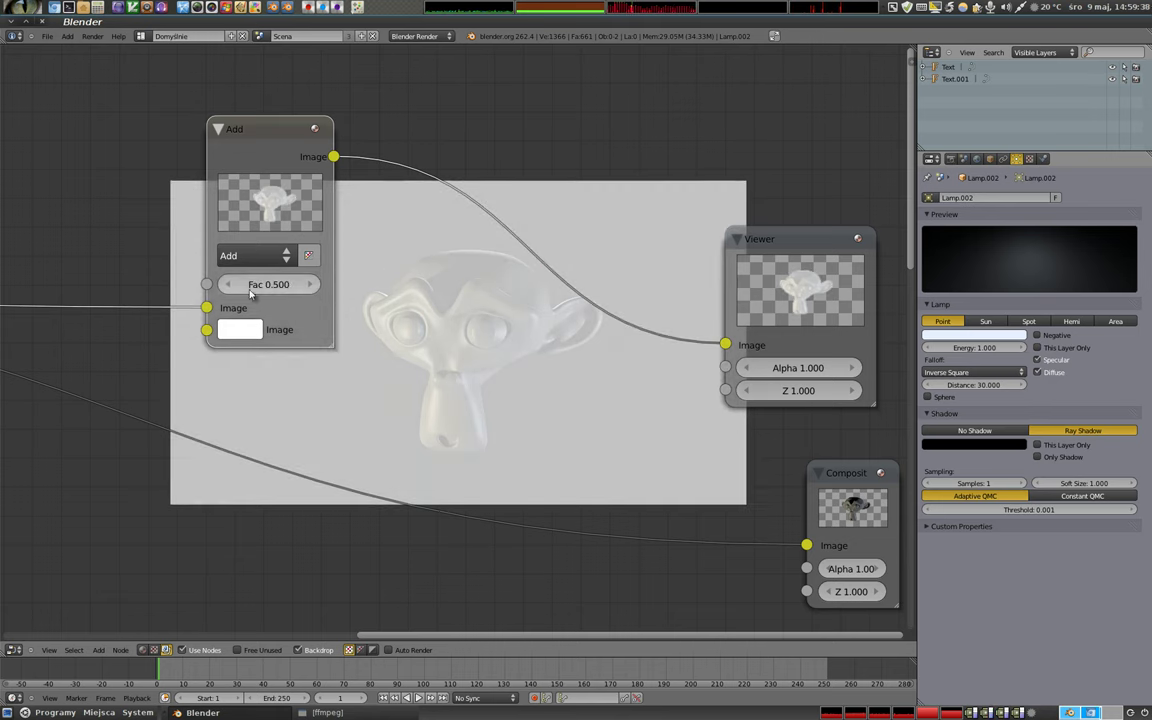
- Switch to Multiply, raise Fac toward 1.000, and experiment with the second Image colour
left_click(249, 255)
left_click(245, 331)
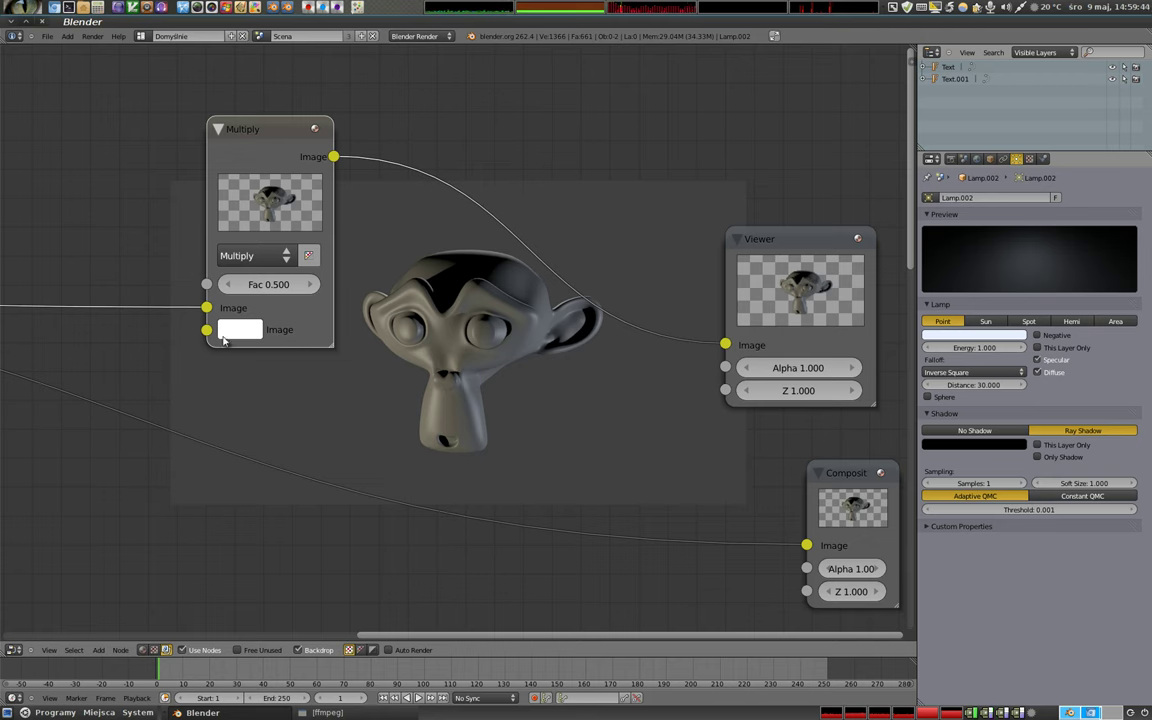
left_click(313, 285)
left_click(313, 285)
left_click(313, 285)
left_click(313, 285)
left_click(240, 329)
mouse_move(416, 360)
left_mouse_down()
mouse_move(418, 541)
mouse_move(430, 355)
left_mouse_up()
- Set the Mix node to Subtract with Fac 0.200
left_click(260, 258)
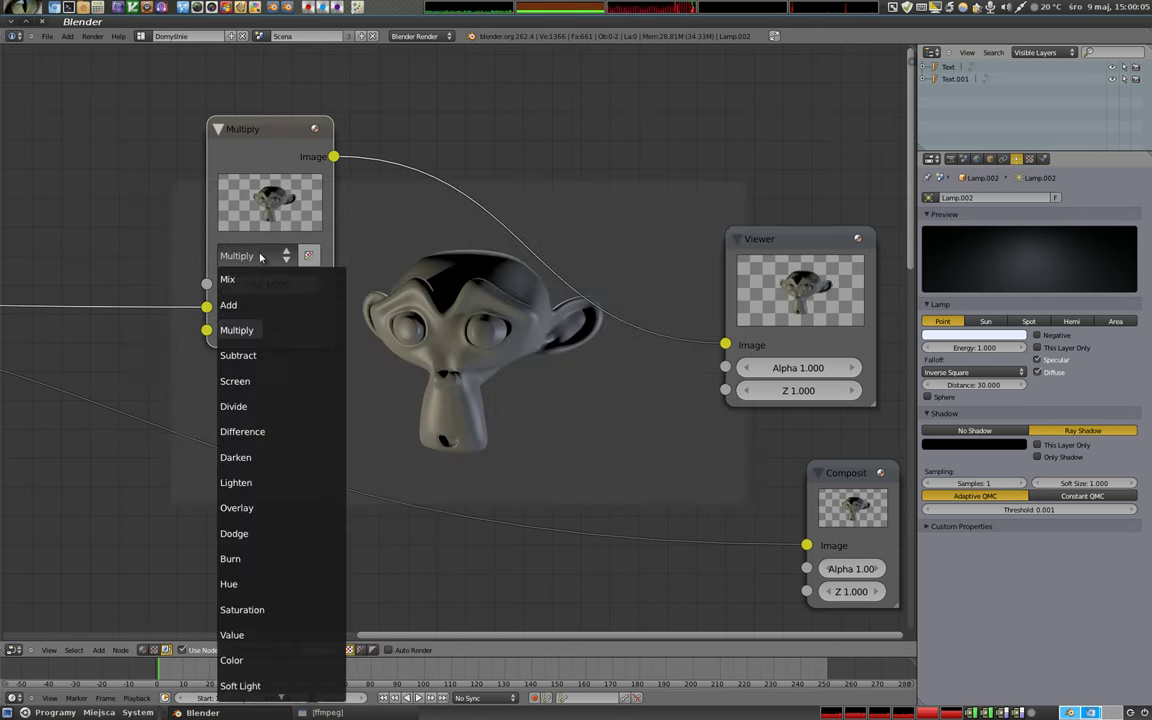
left_click(250, 355)
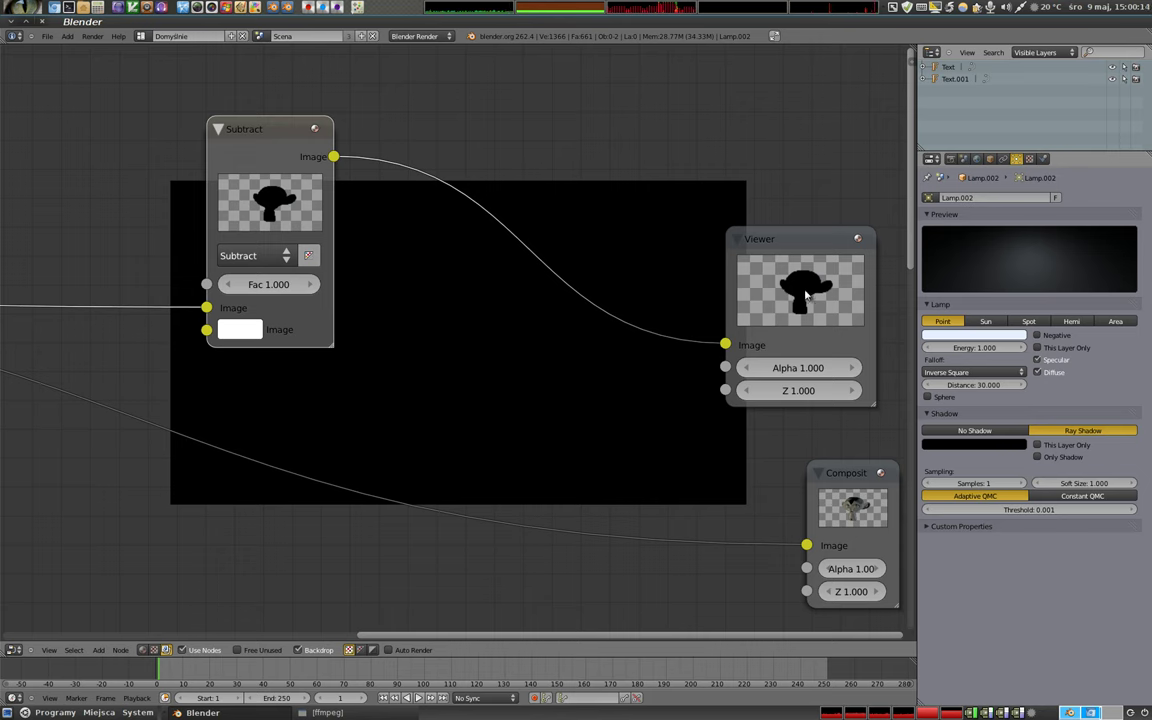
left_click(229, 285)
left_click(229, 285)
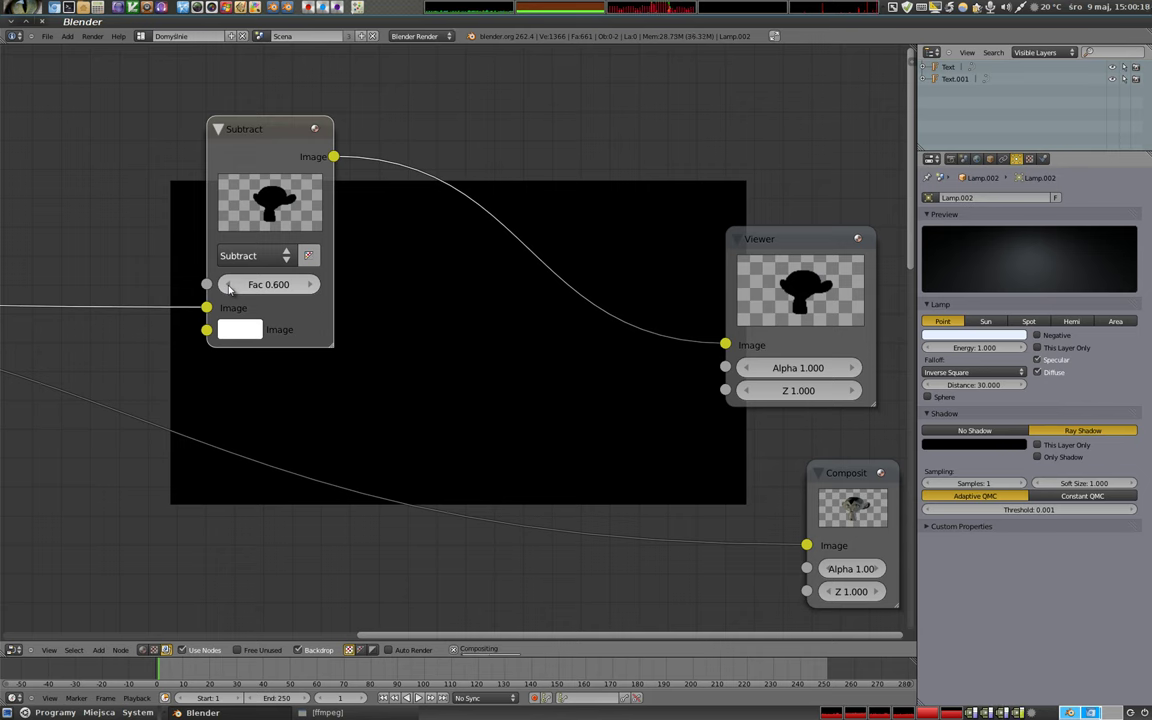
left_click_drag(229, 285, 170, 286)
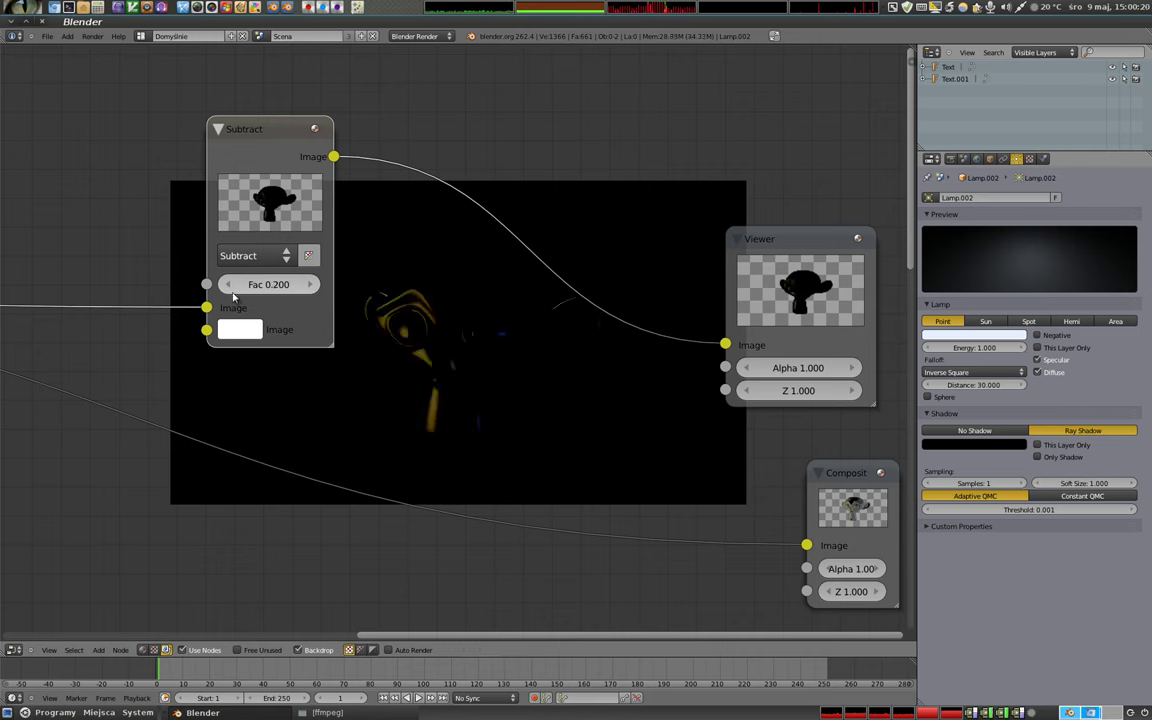
left_click(229, 285)
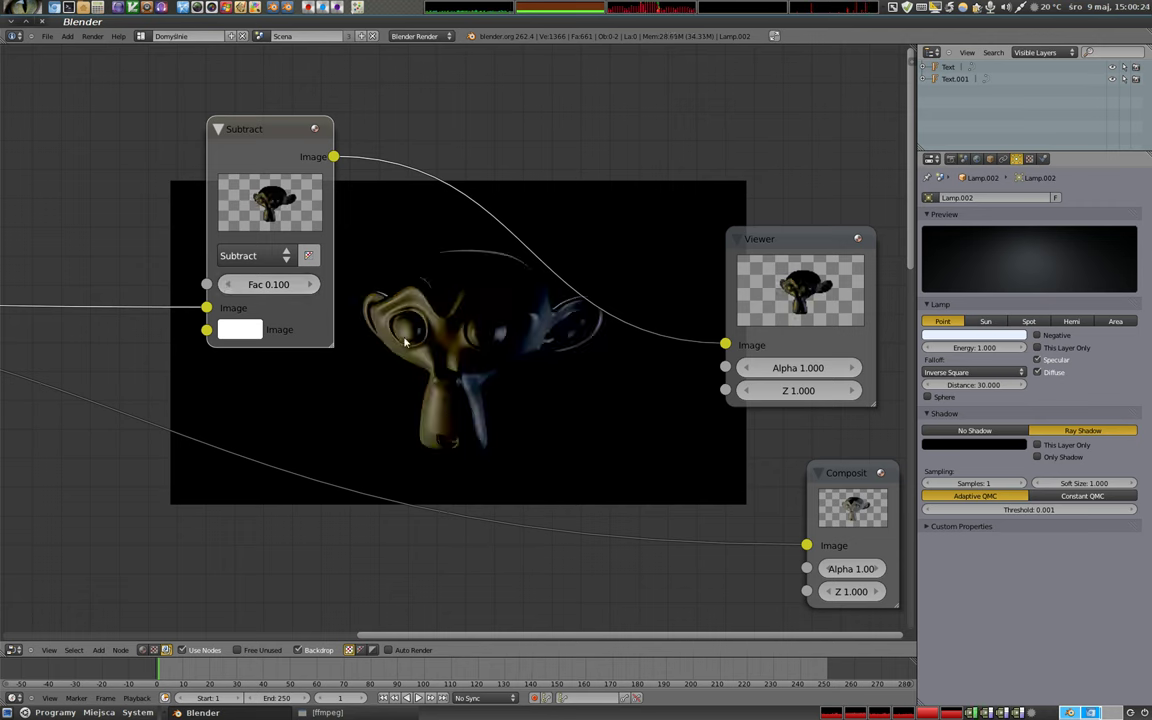
left_click(312, 286)
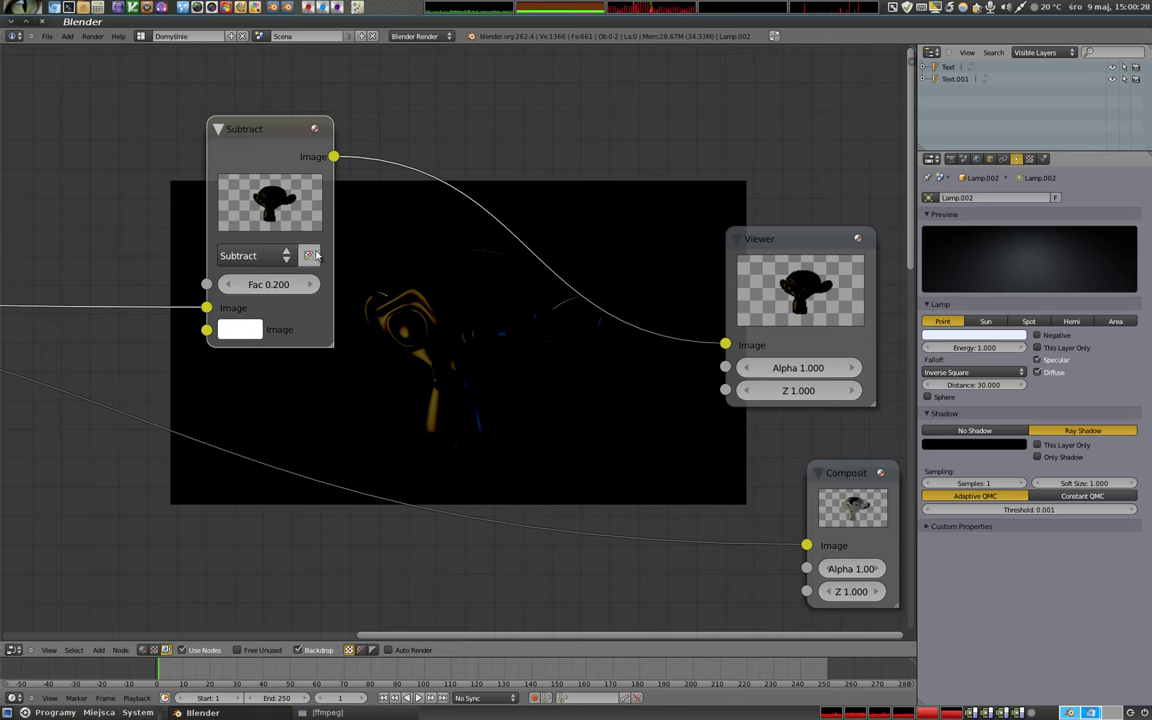
- Move the Subtract node higher up and reopen its blend mode list
left_click(250, 261)
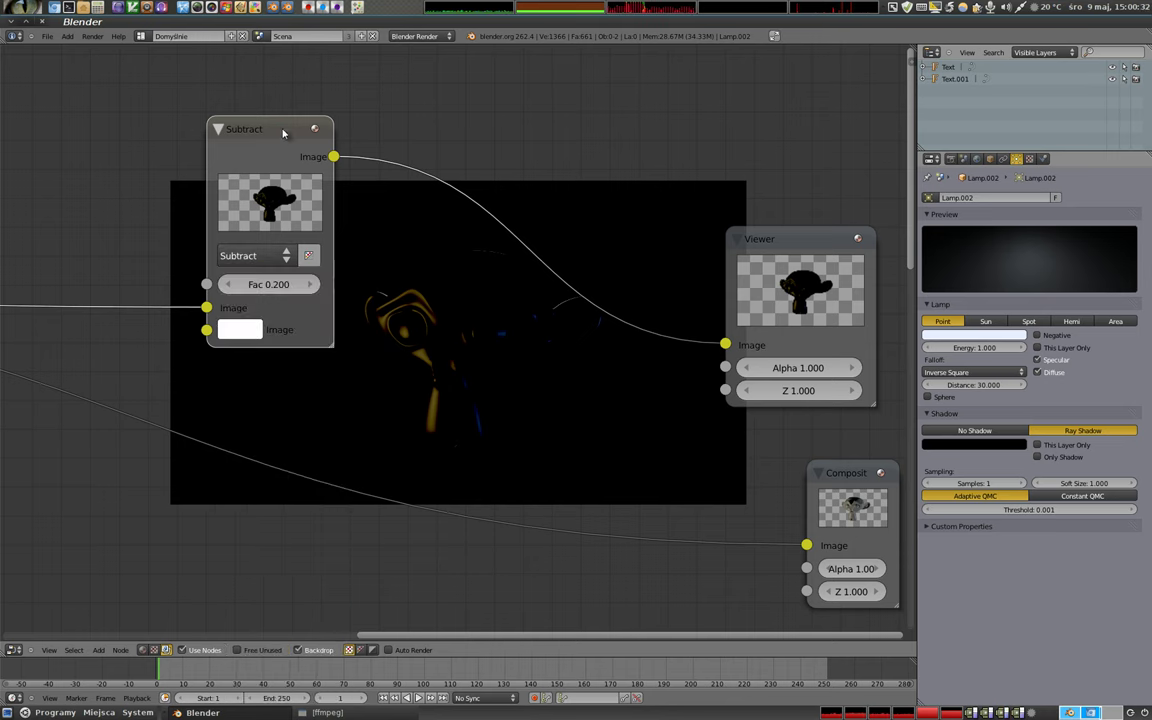
left_click_drag(271, 129, 275, 82)
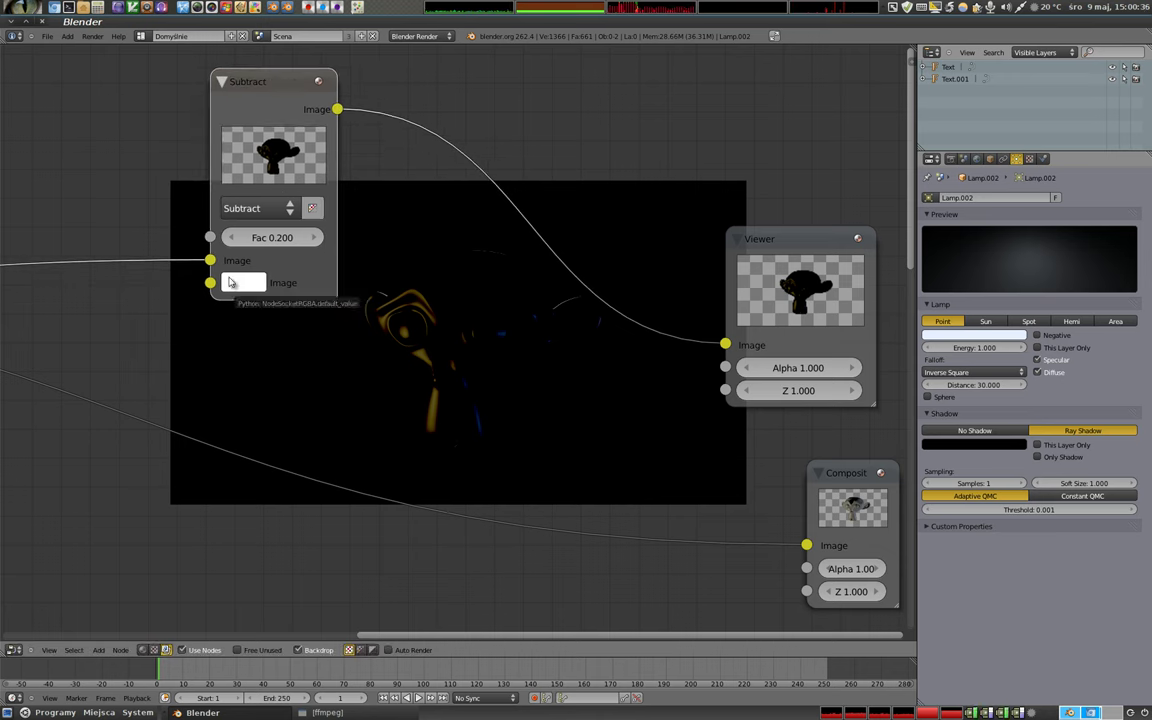
left_click(255, 208)
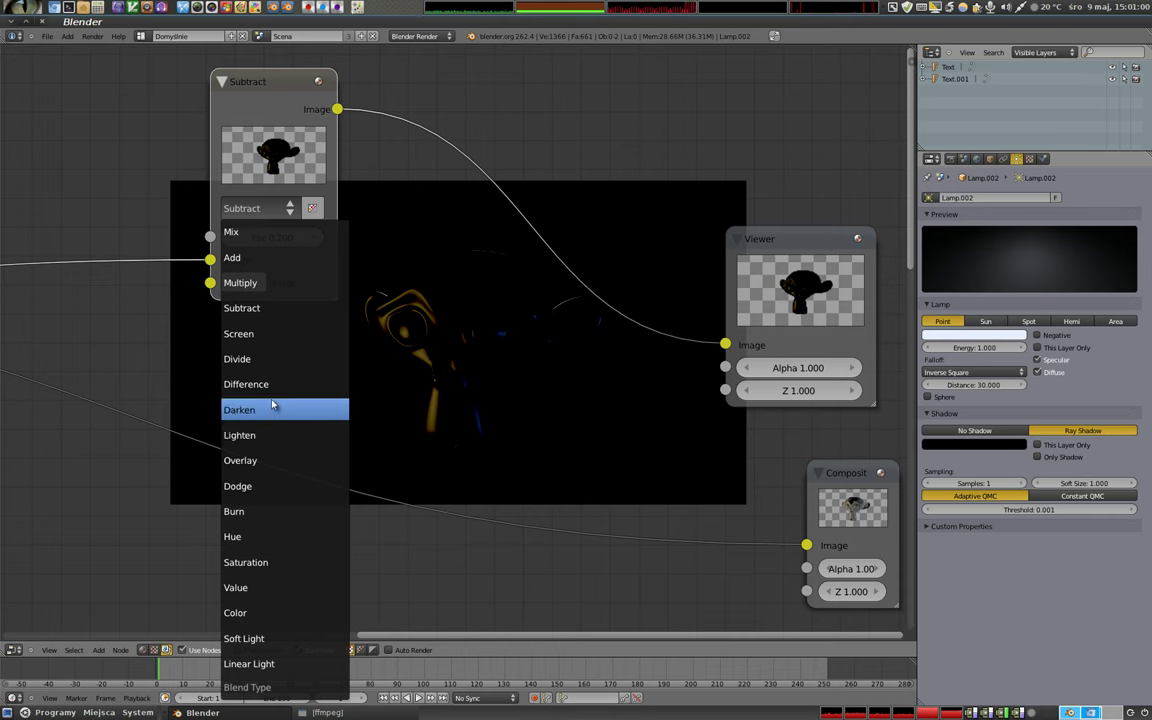
- Pick Divide, try darker second colours before restoring white, and shift the node slightly
left_click(269, 362)
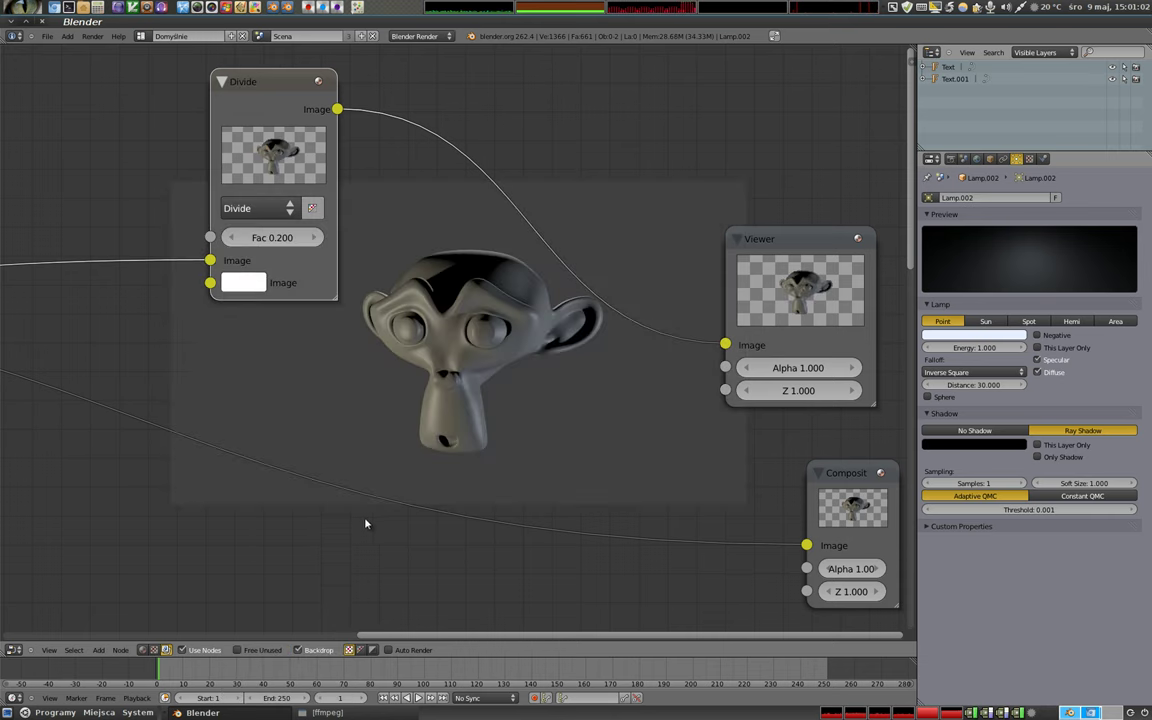
left_click(244, 283)
left_click_drag(421, 366, 421, 466)
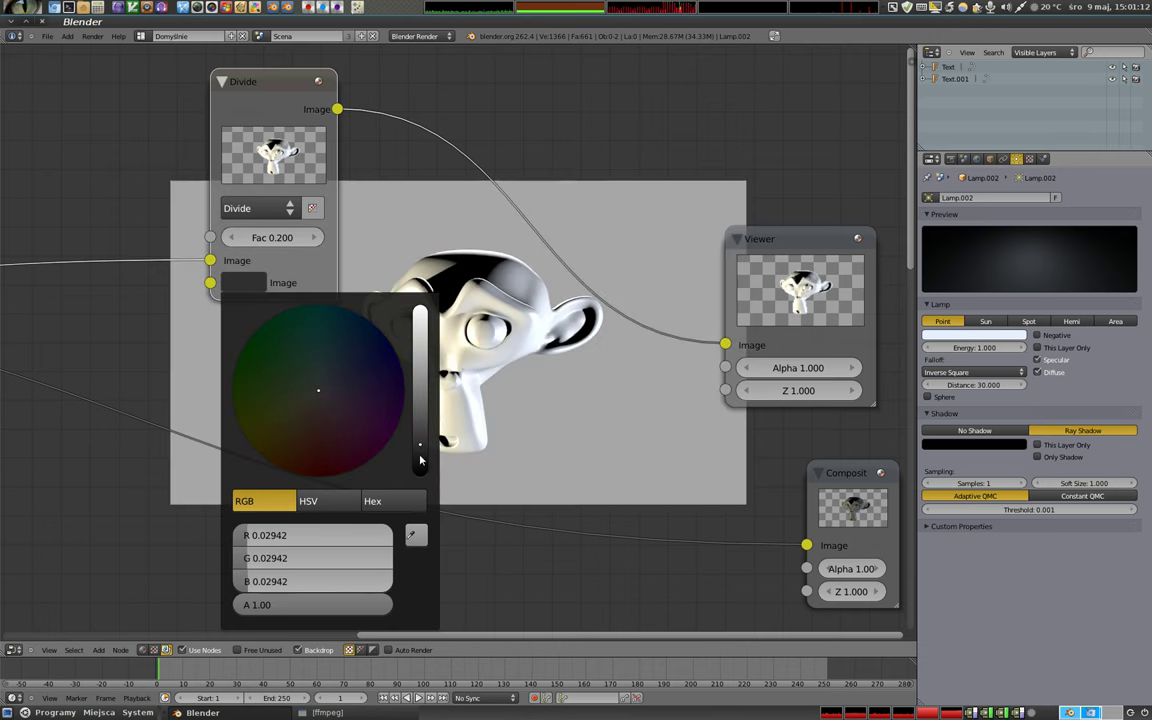
left_click_drag(421, 449, 419, 476)
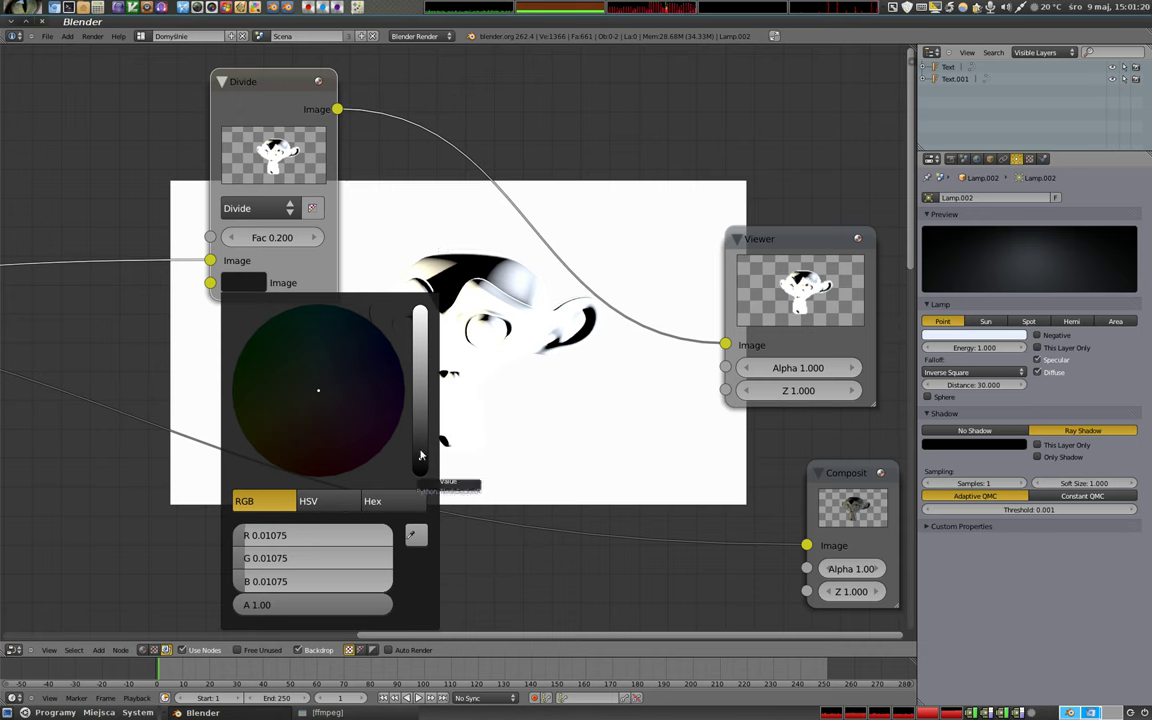
left_click_drag(421, 456, 421, 310)
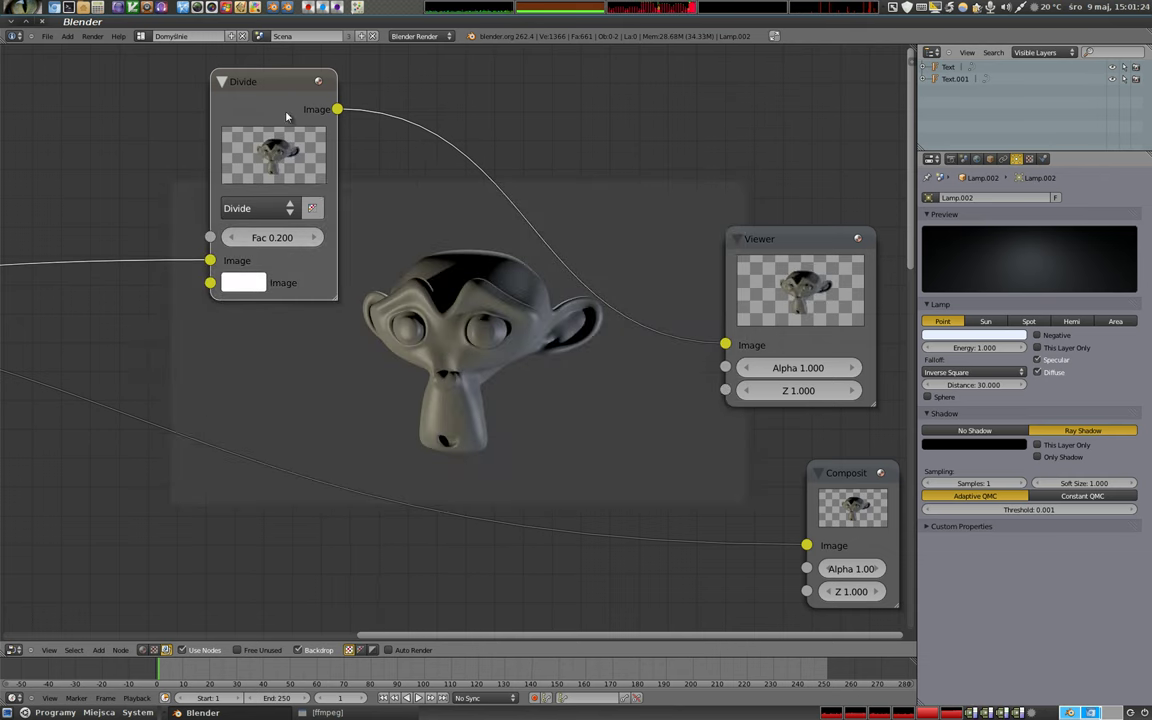
mouse_move(265, 84)
left_mouse_down()
mouse_move(309, 96)
mouse_move(252, 90)
left_mouse_up()
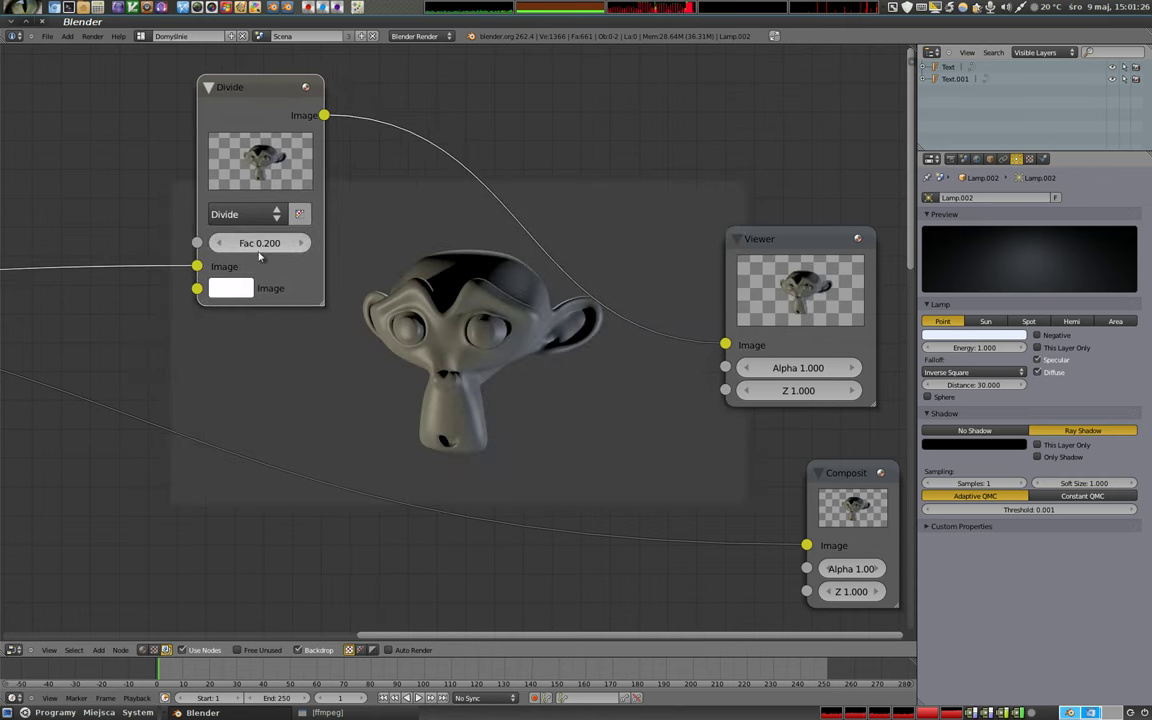
- Check the blend menu, then start adding a ColorRamp node and cancel it
left_click(240, 213)
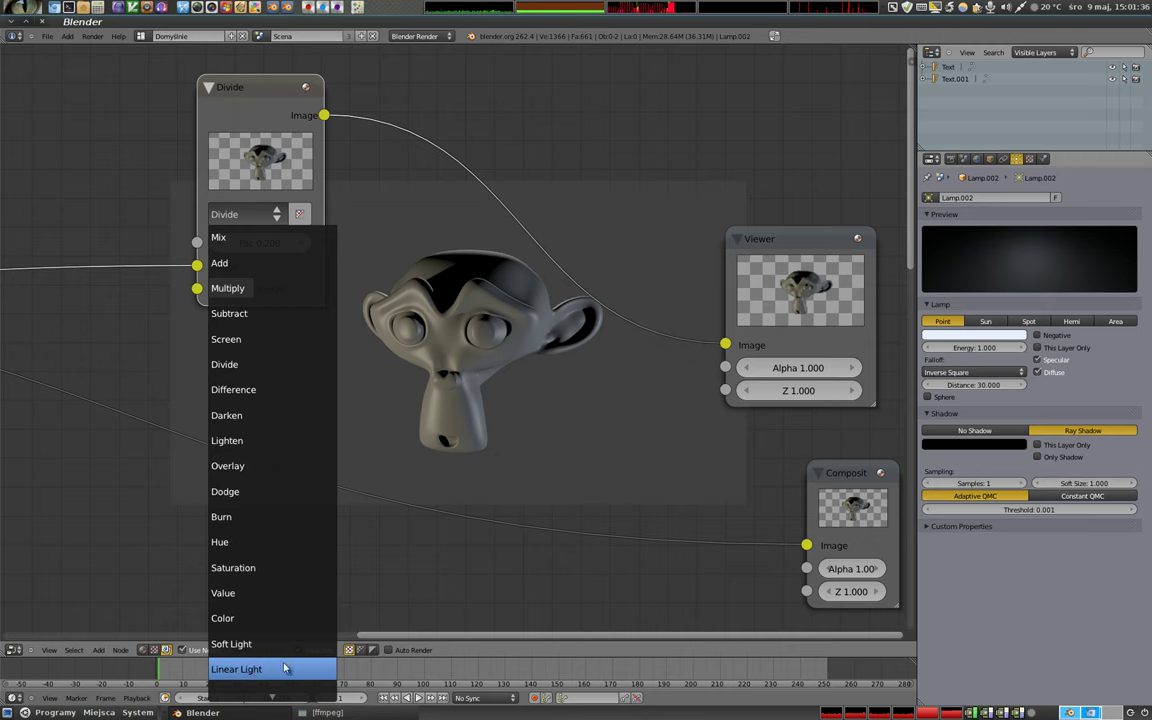
key("shift+a")
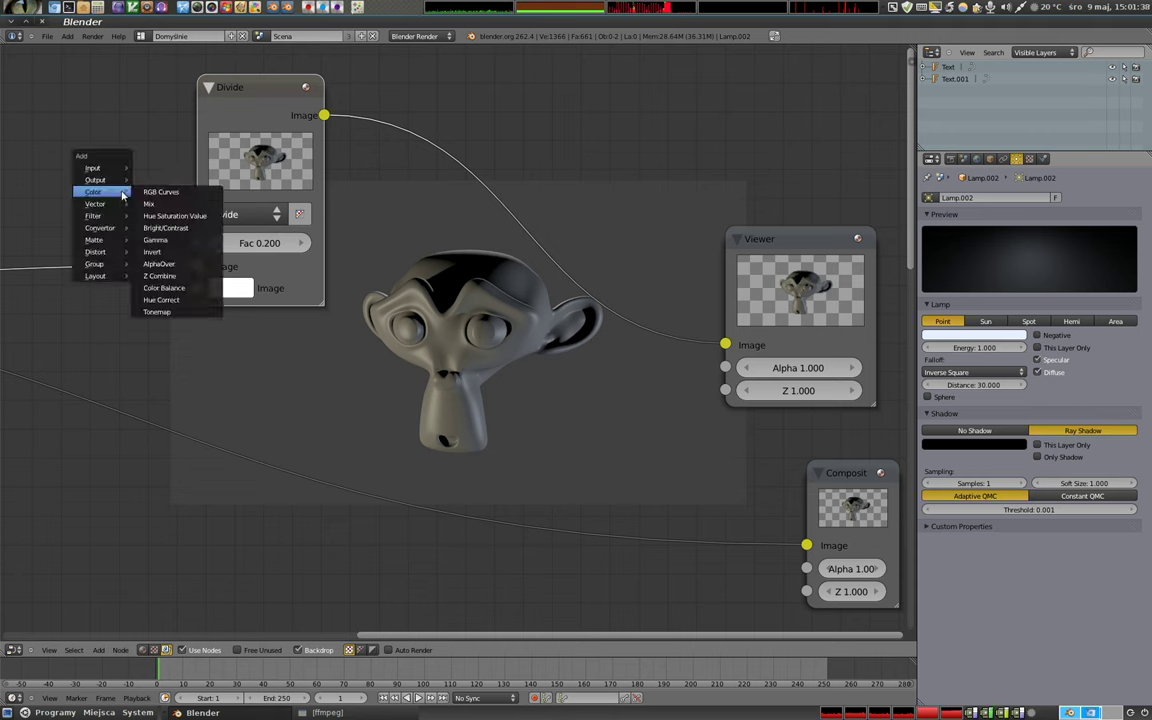
mouse_move(100, 228)
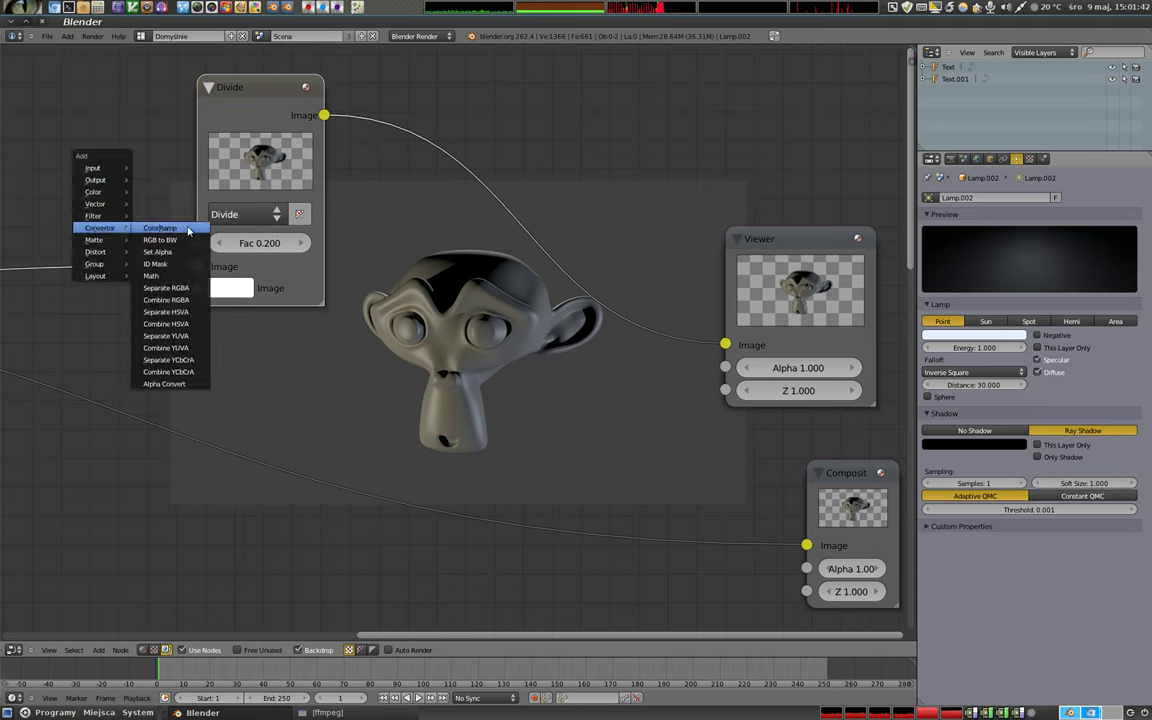
left_click(160, 228)
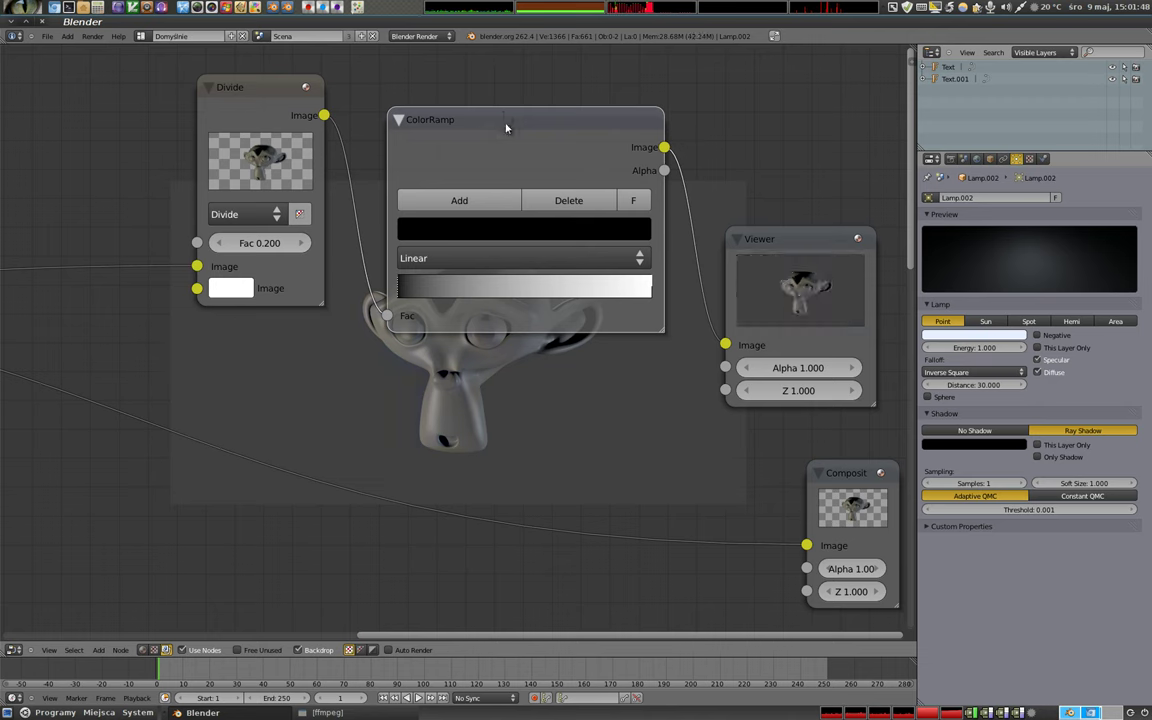
key("Escape")
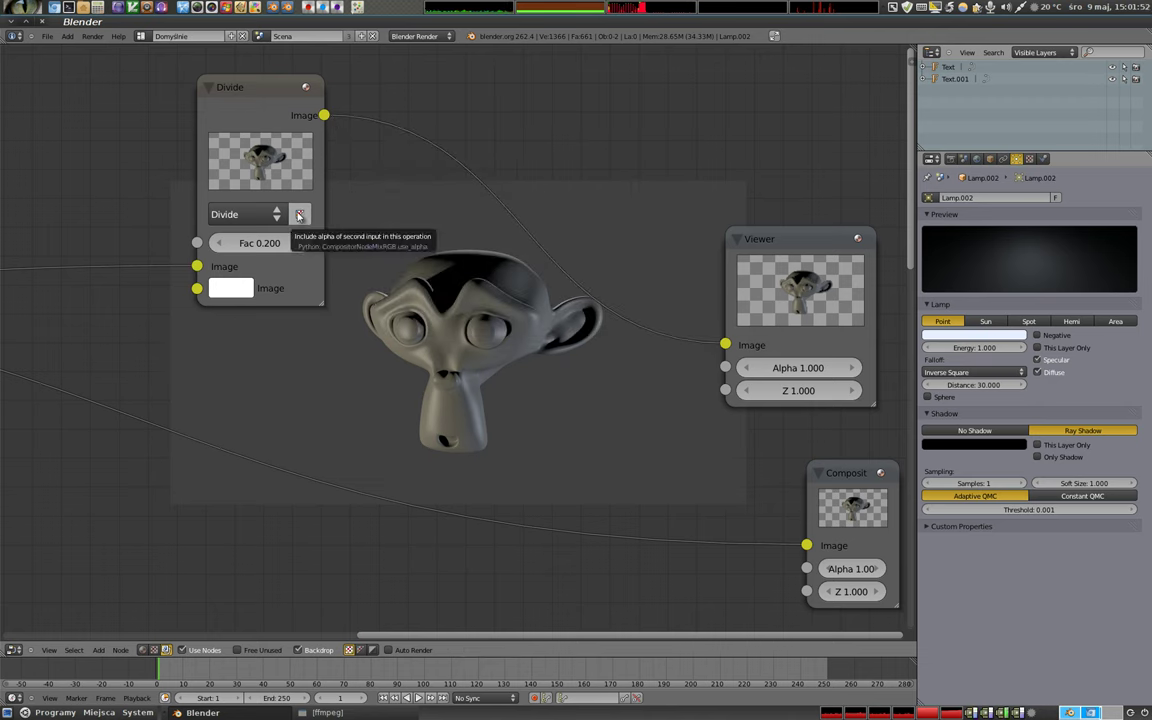
- Enable the second input's alpha on the Divide node, enlarge it and nudge it left
left_click(299, 215)
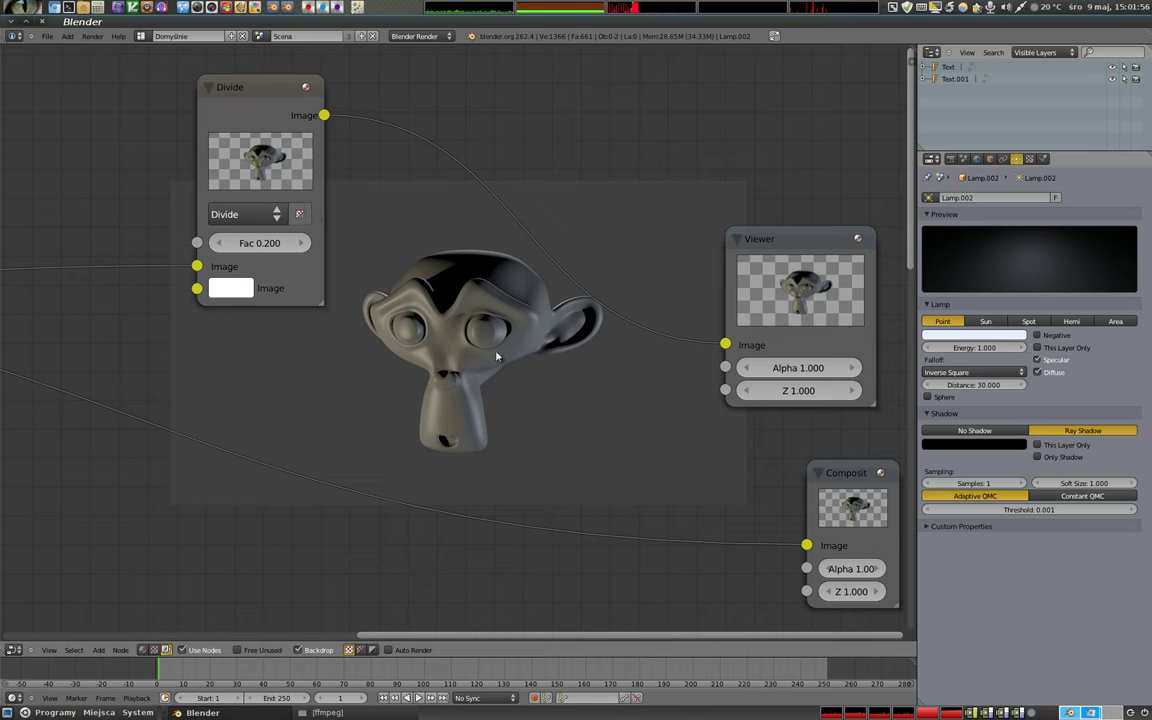
left_click_drag(321, 302, 333, 307)
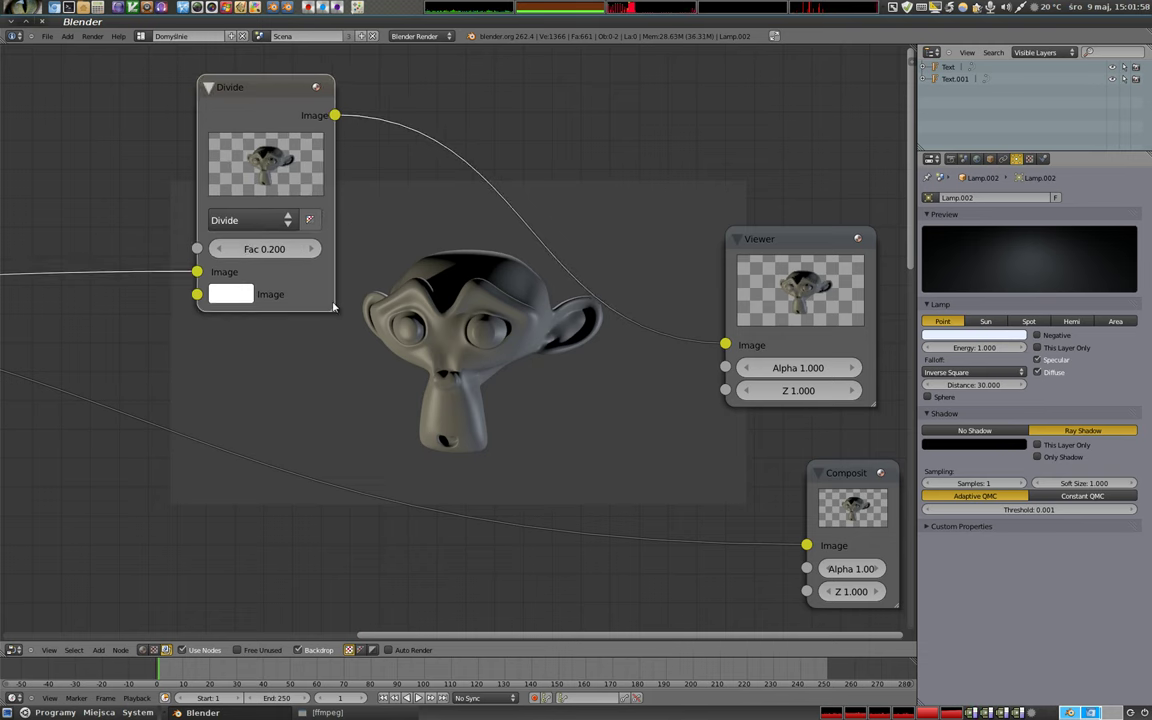
left_click_drag(237, 86, 230, 89)
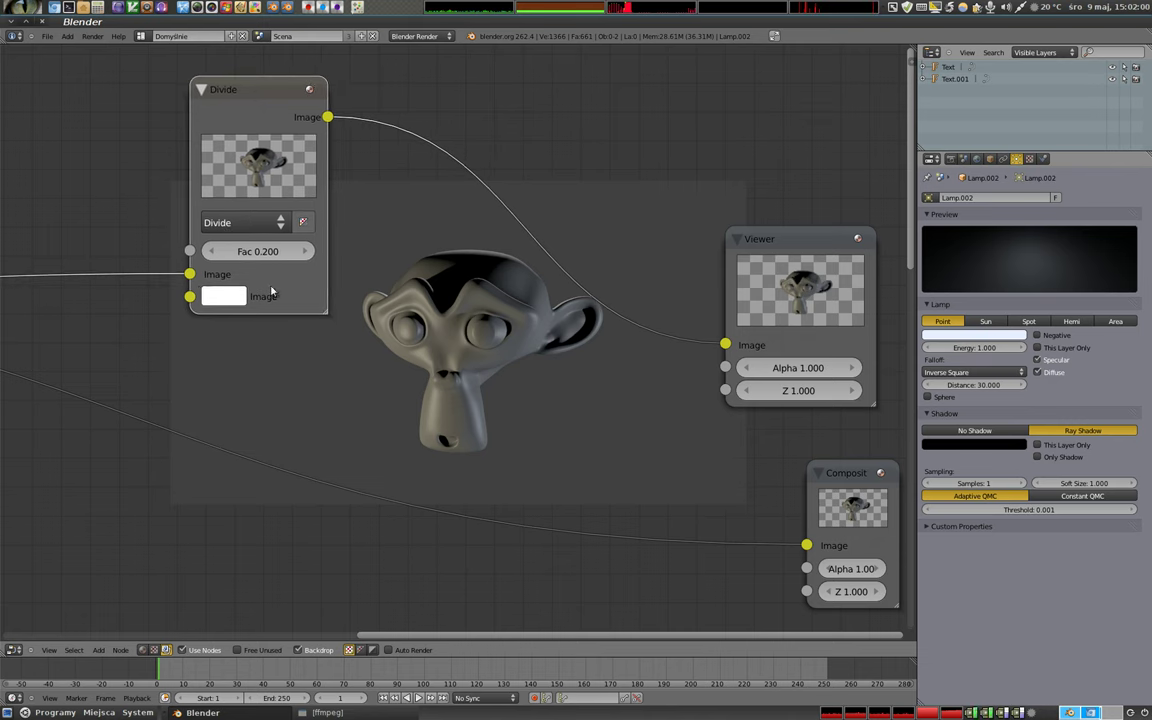